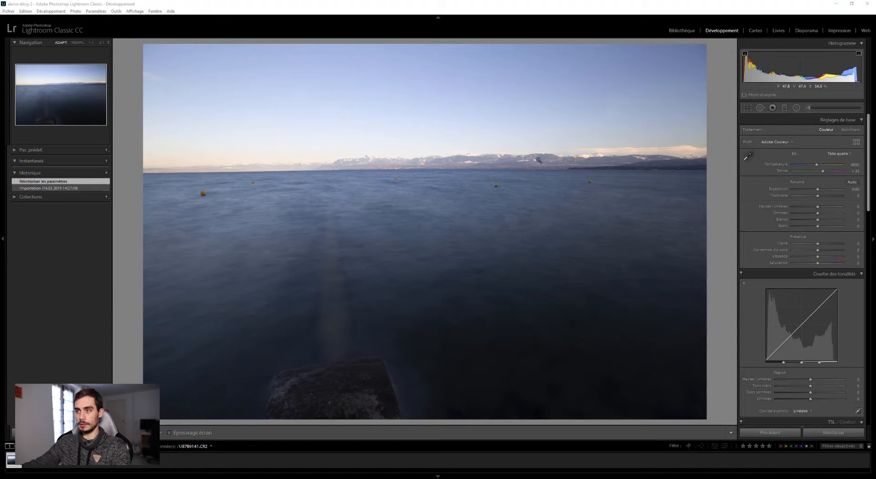
# - Convert the lake photo to black and white and enable the lens profile correction
pyautogui.click(603, 156)
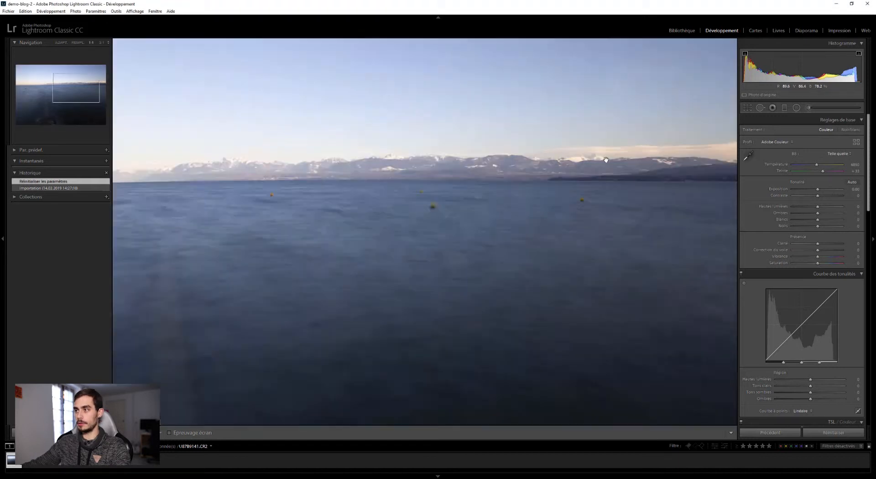
pyautogui.click(586, 165)
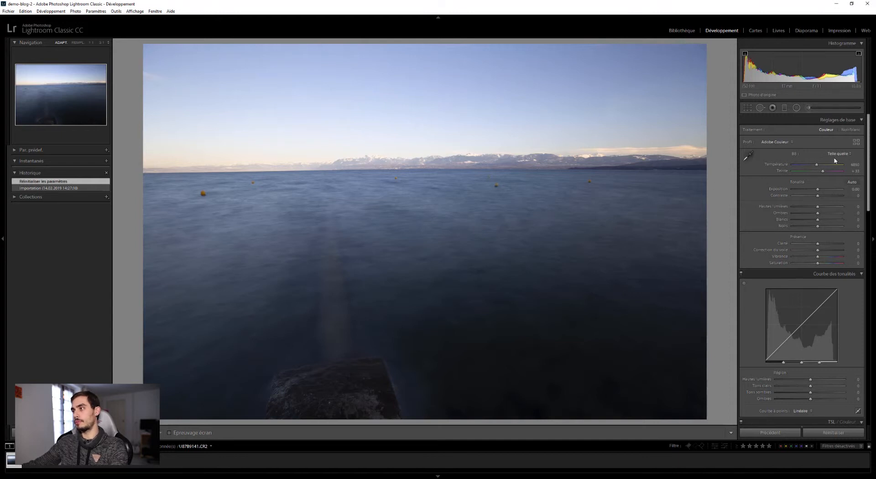
pyautogui.click(851, 130)
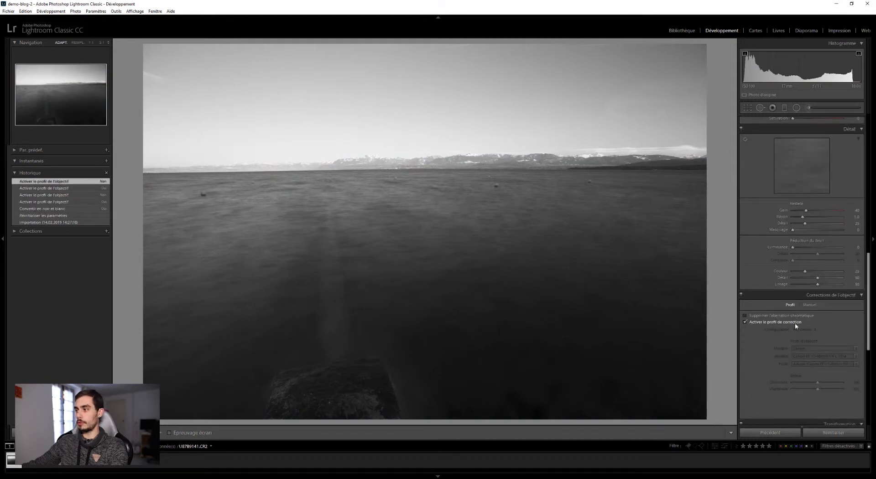
pyautogui.click(795, 326)
# - Set the photo's exposure to −0.10, contrast to +37, highlights to −23, shadows to +75, whites to +6, blacks to −16 and clarity to +26
pyautogui.scroll(10, 863, 182)
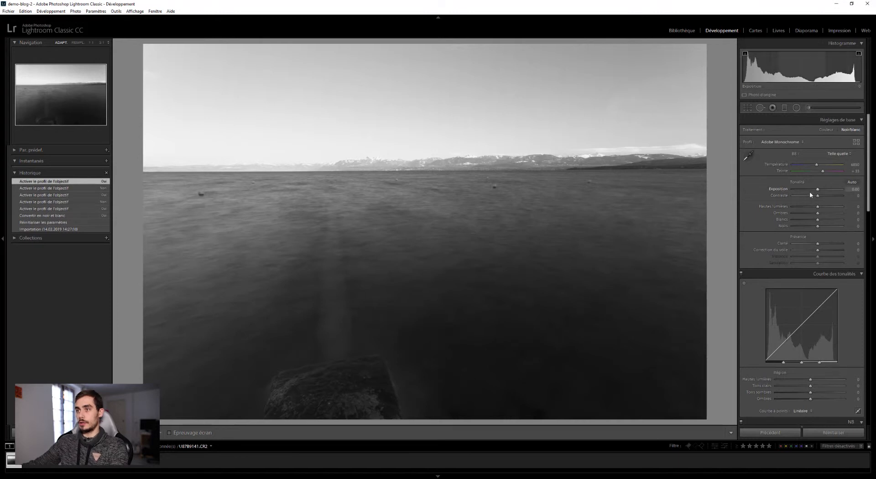
pyautogui.moveTo(818, 192); pyautogui.dragTo(826, 196)
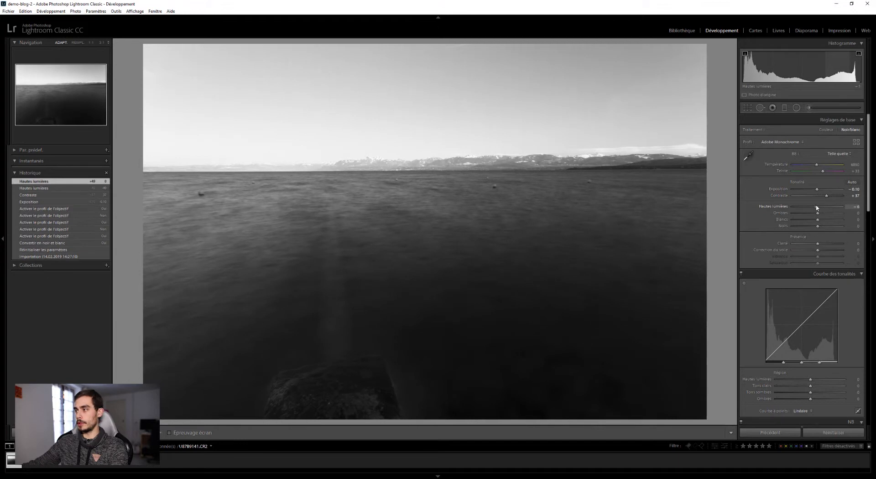
pyautogui.moveTo(817, 208); pyautogui.dragTo(812, 227)
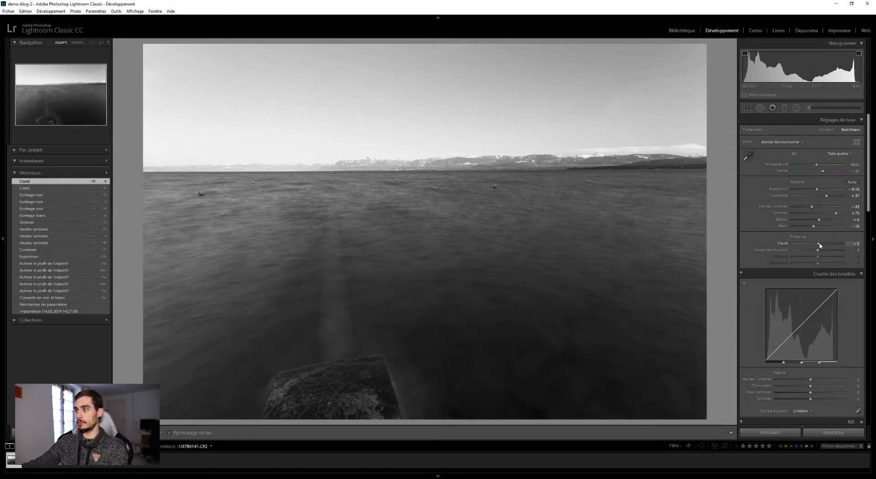
pyautogui.moveTo(820, 245); pyautogui.dragTo(824, 245)
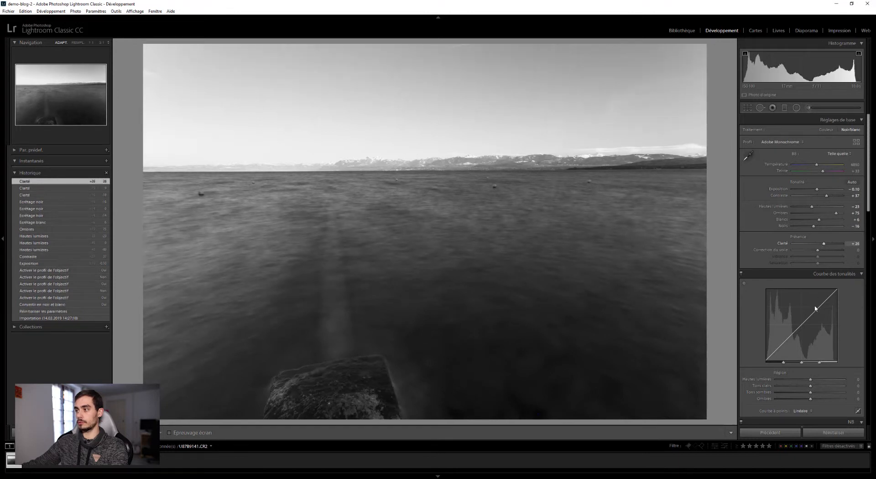
# - Set the tone curve's lights to +14 and darks to −14, and apply the automatic black and white mix
pyautogui.moveTo(813, 314); pyautogui.dragTo(791, 336)
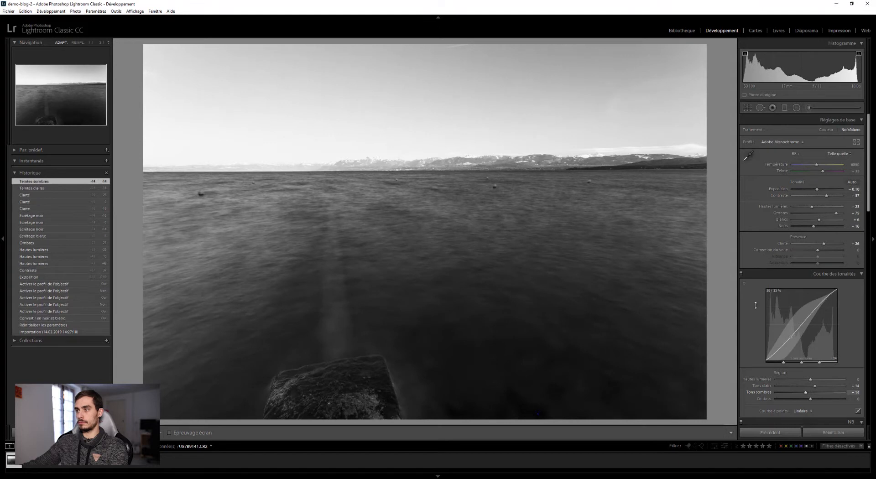
pyautogui.moveTo(870, 212); pyautogui.dragTo(870, 276)
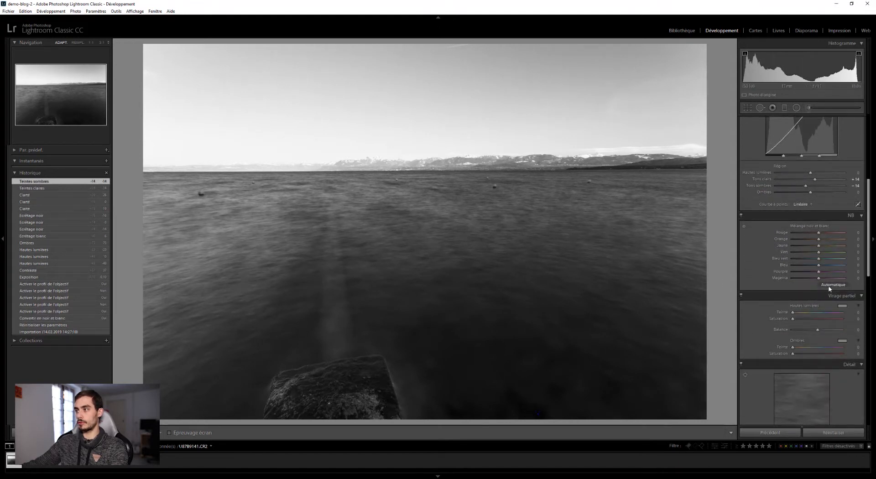
pyautogui.click(829, 286)
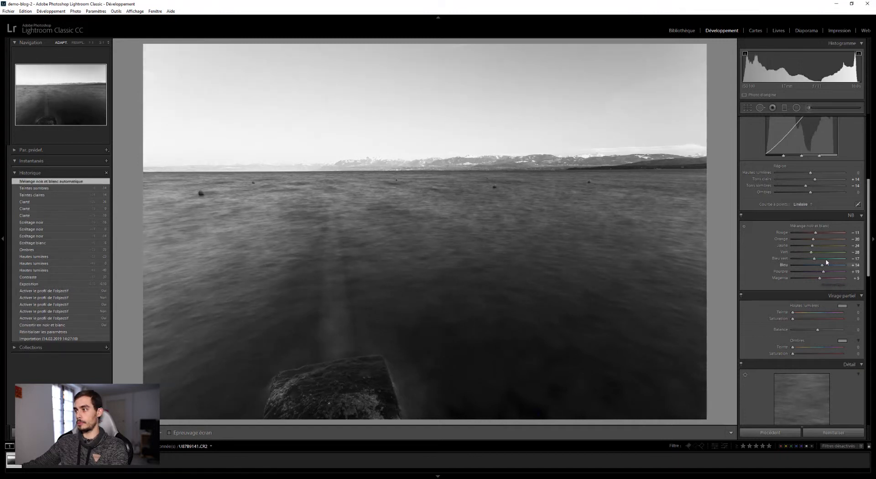
# - Try raising blue in the black and white mix to +32, and revert to the automatic mix
pyautogui.moveTo(824, 268); pyautogui.dragTo(828, 266)
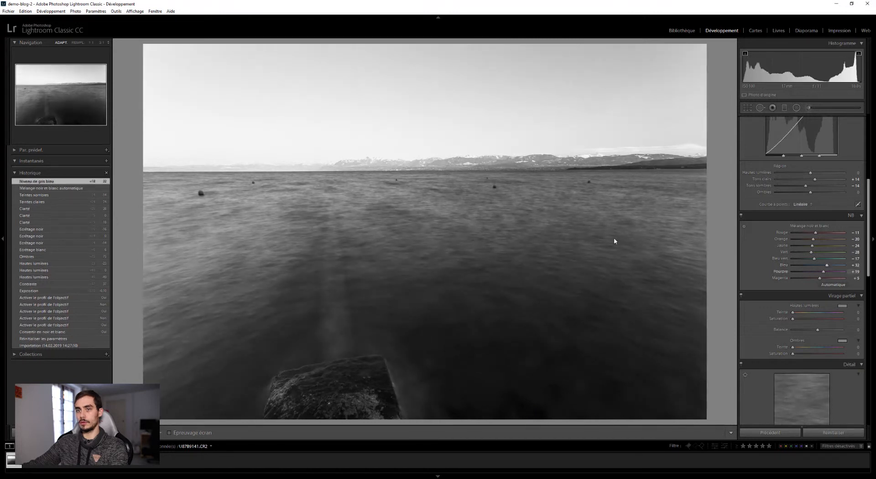
pyautogui.click(36, 189)
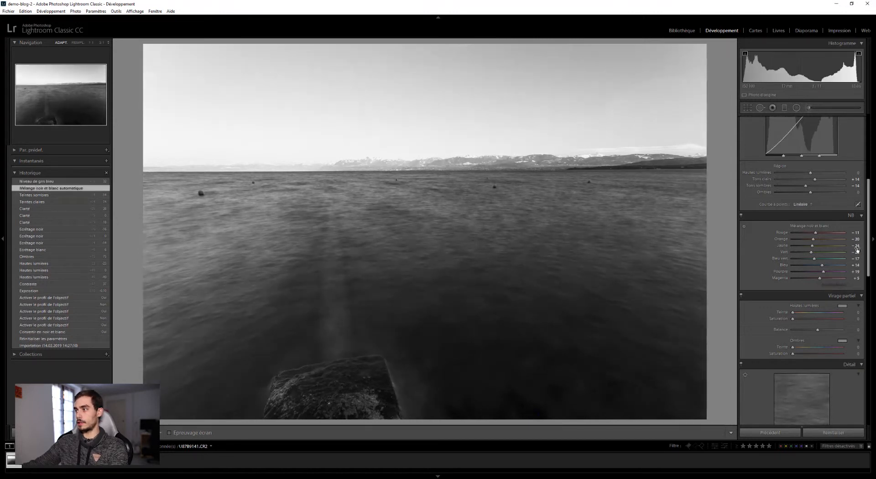
# - Add a narrow graduated filter covering the sky from the waterline and rotate it to match the horizon
pyautogui.scroll(5, 854, 199)
pyautogui.scroll(1, 854, 199)
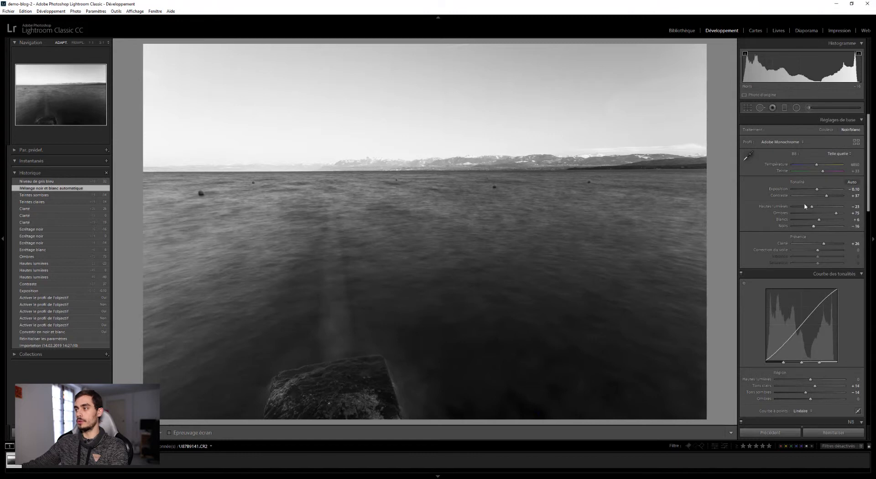
pyautogui.click(785, 109)
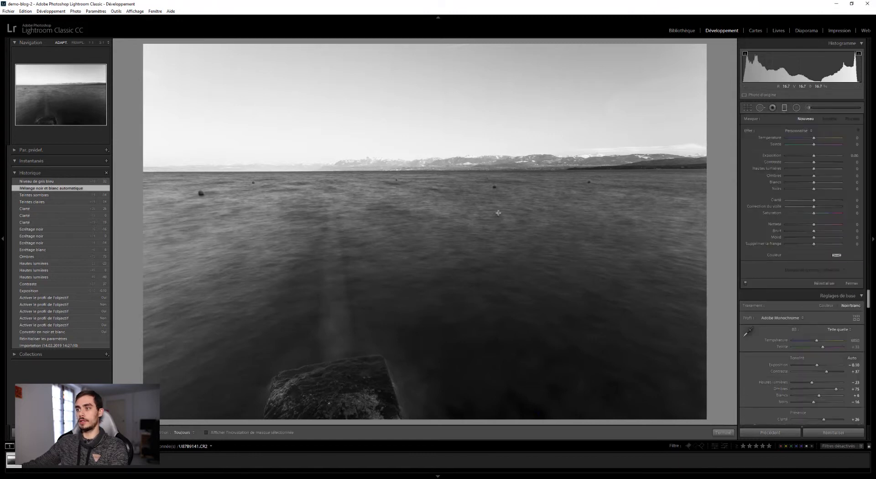
pyautogui.moveTo(476, 162); pyautogui.dragTo(477, 179)
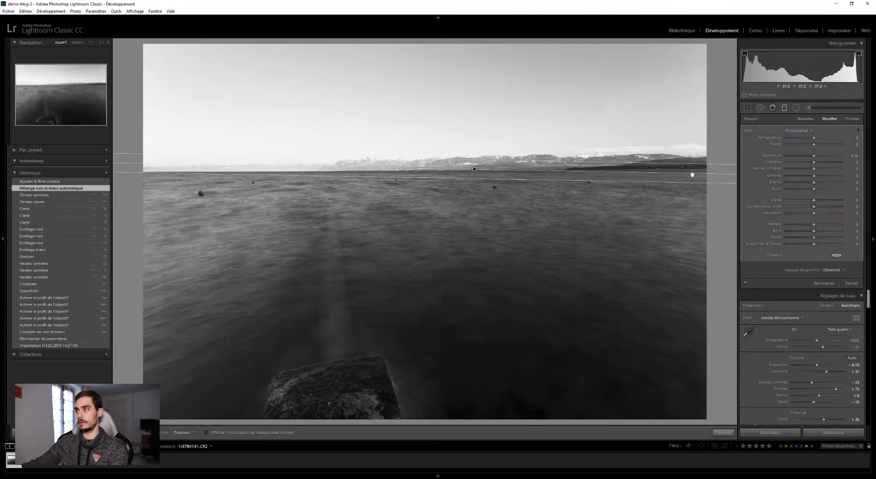
pyautogui.moveTo(692, 173); pyautogui.dragTo(692, 168)
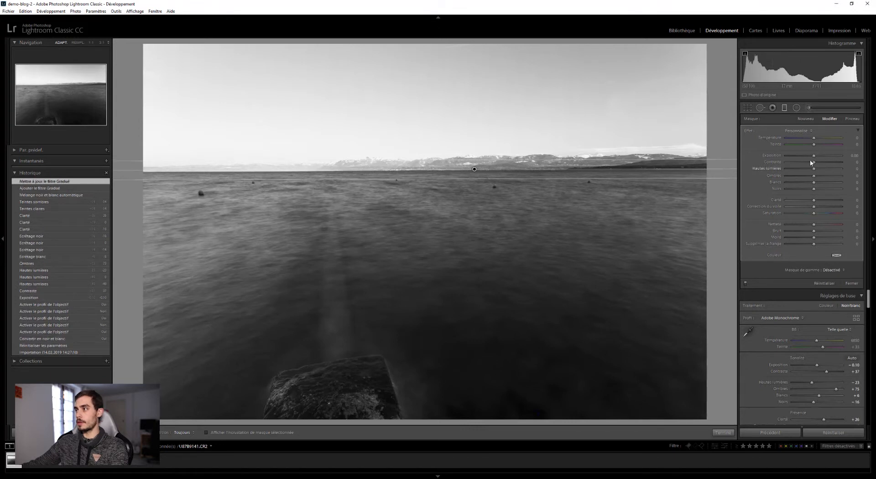
# - Set the sky filter's contrast to 18, highlights to −33, shadows to −28, whites to −17, blacks to −11 and clarity to 14
pyautogui.moveTo(815, 168); pyautogui.dragTo(806, 171)
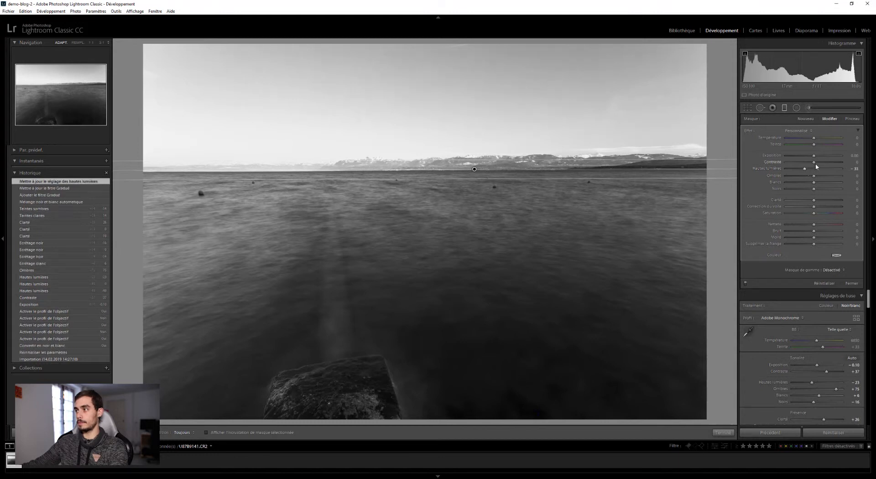
pyautogui.moveTo(815, 163); pyautogui.dragTo(814, 184)
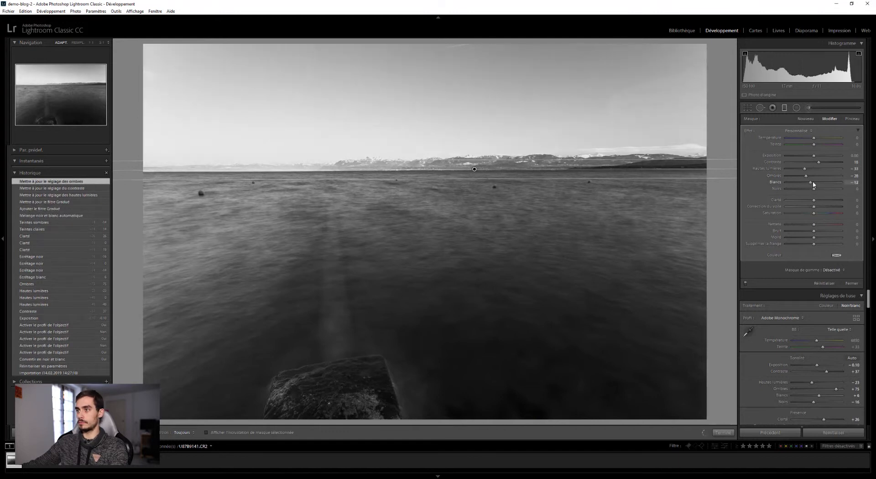
pyautogui.press('j')
pyautogui.moveTo(814, 184); pyautogui.dragTo(809, 185)
pyautogui.click(813, 189)
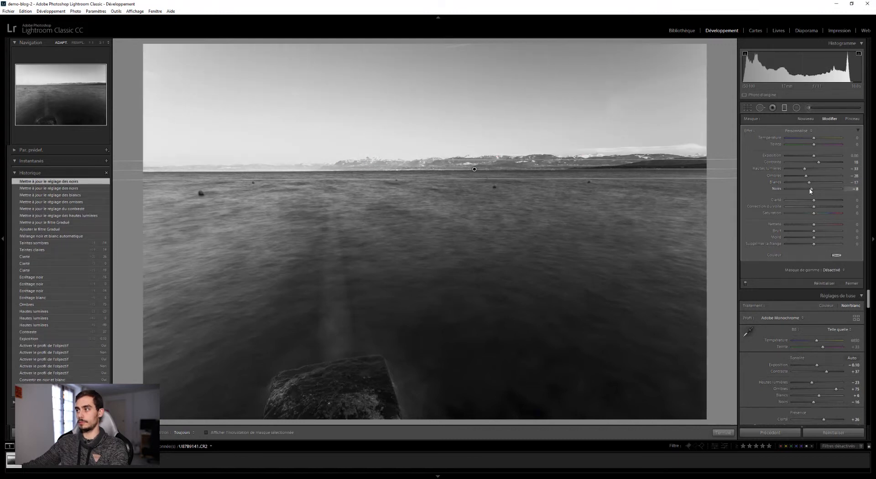
pyautogui.moveTo(811, 191); pyautogui.dragTo(819, 203)
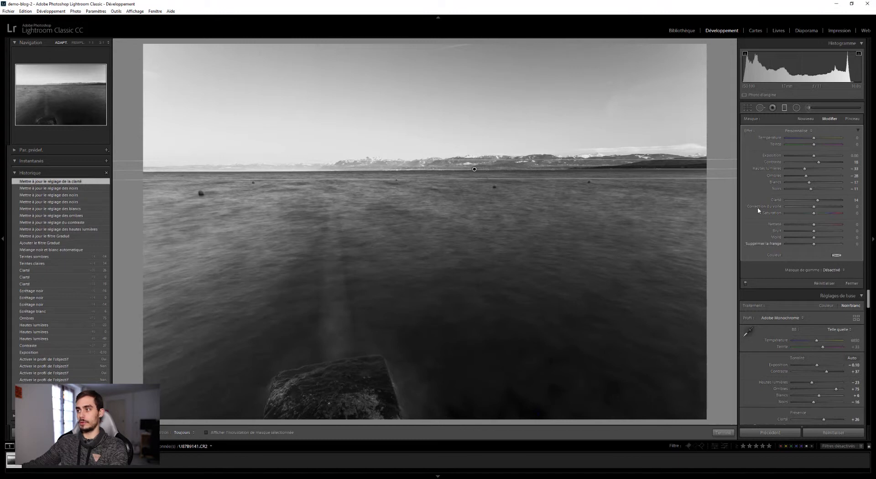
# - Compare the photo with and without the sky's graduated filter and close the filter settings
pyautogui.click(747, 284)
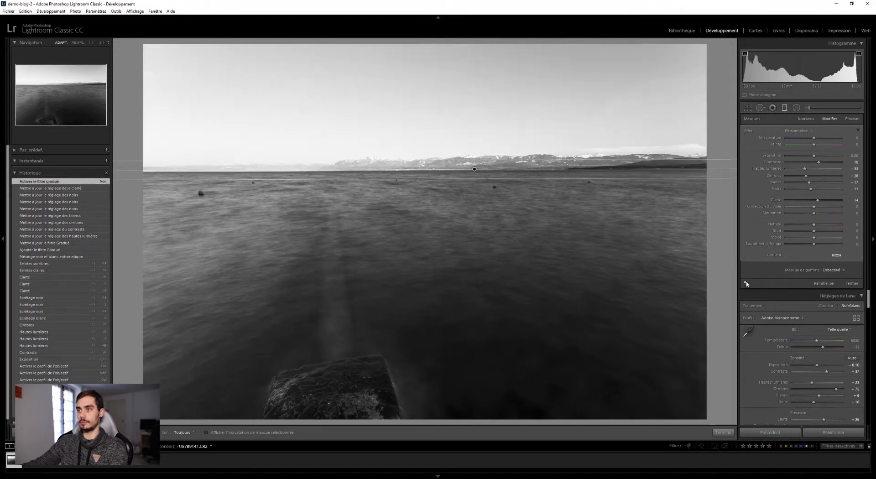
pyautogui.click(747, 284)
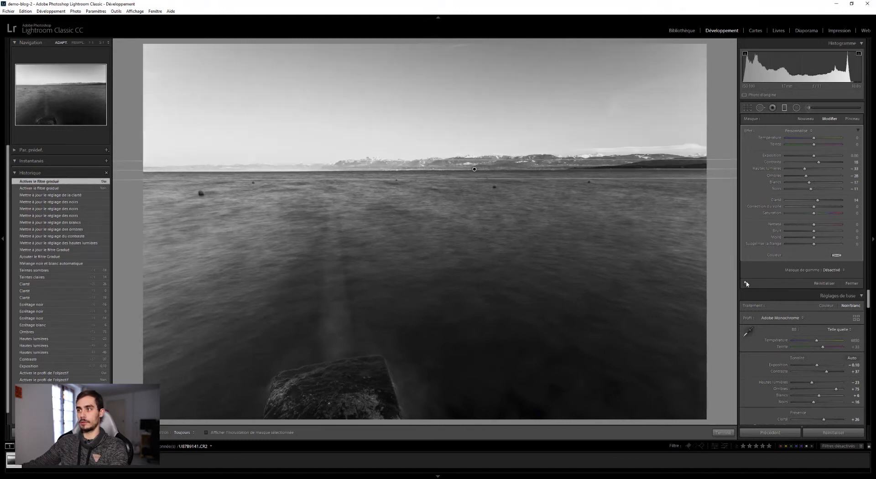
pyautogui.click(855, 286)
# - Add a second graduated filter over the water, tilt it slightly up to the right and widen its transition
pyautogui.click(785, 108)
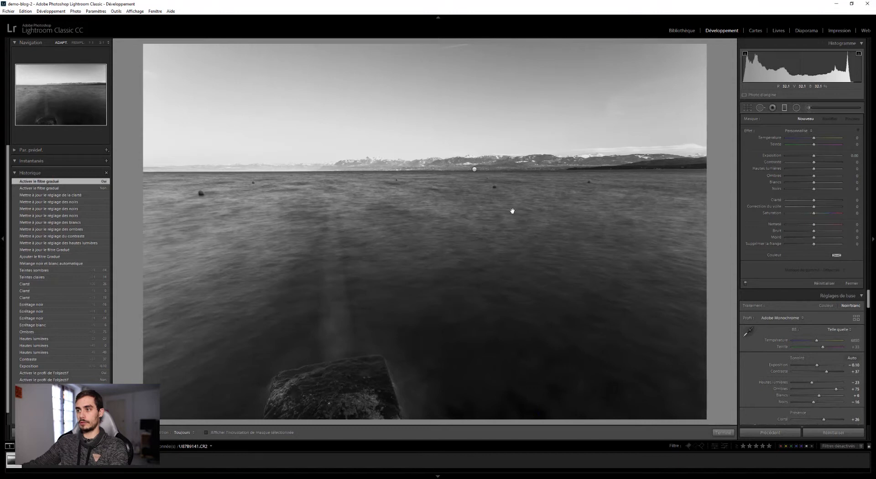
pyautogui.moveTo(517, 214)
pyautogui.mouseDown()
pyautogui.moveTo(505, 180)
pyautogui.moveTo(524, 220)
pyautogui.mouseUp()
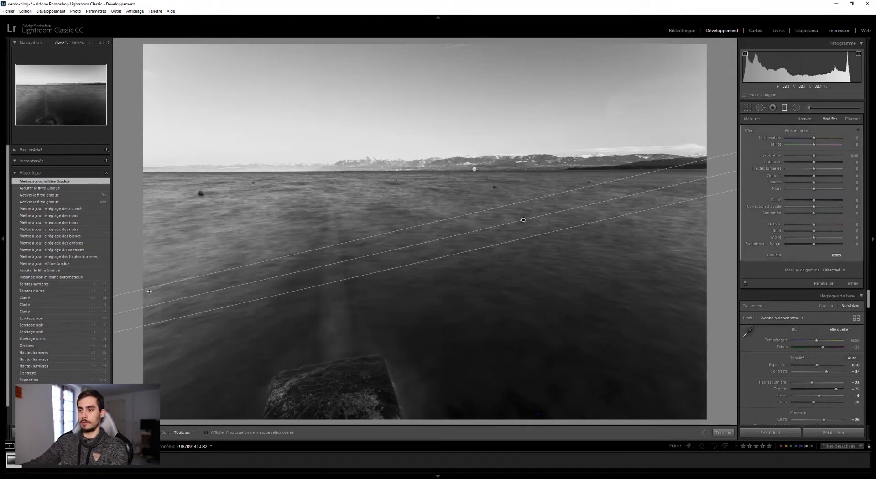
pyautogui.moveTo(651, 191); pyautogui.dragTo(655, 200)
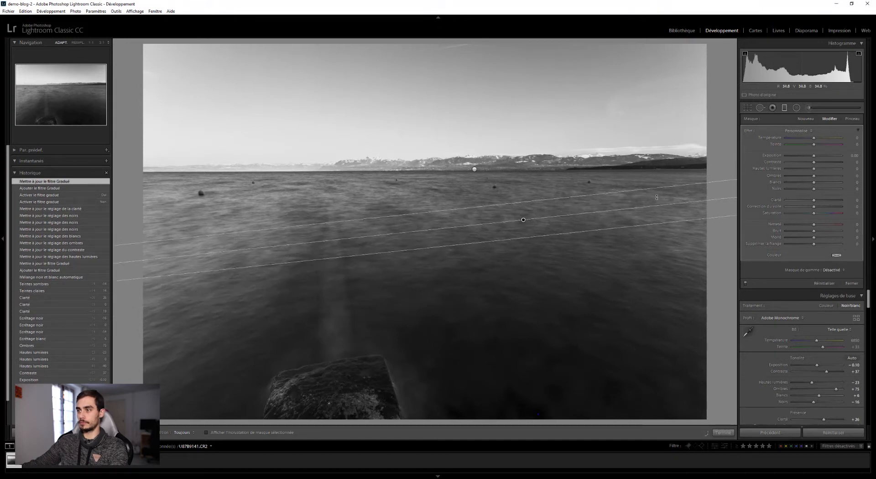
pyautogui.moveTo(524, 239); pyautogui.dragTo(532, 262)
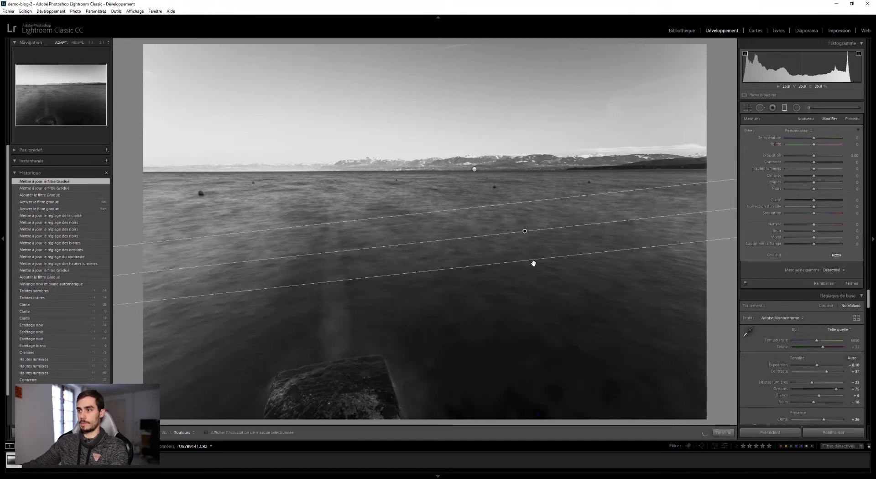
pyautogui.moveTo(524, 230); pyautogui.dragTo(528, 229)
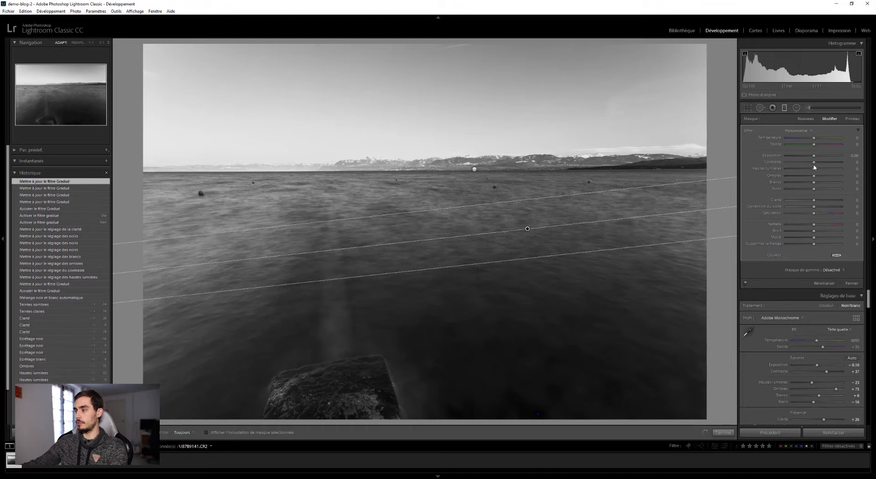
# - Raise the water filter's shadows, and set its highlights to −9, blacks to 4 and whites to 12
pyautogui.moveTo(814, 176); pyautogui.dragTo(826, 178)
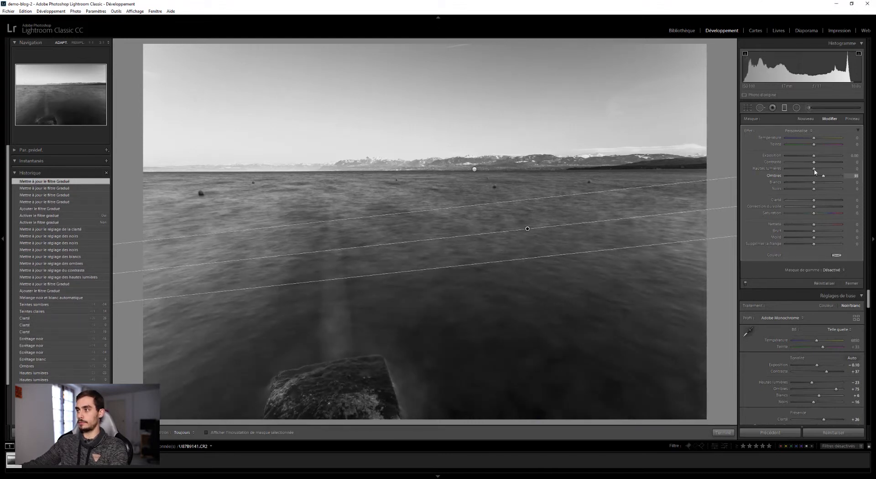
pyautogui.click(814, 170)
pyautogui.moveTo(811, 172); pyautogui.dragTo(815, 194)
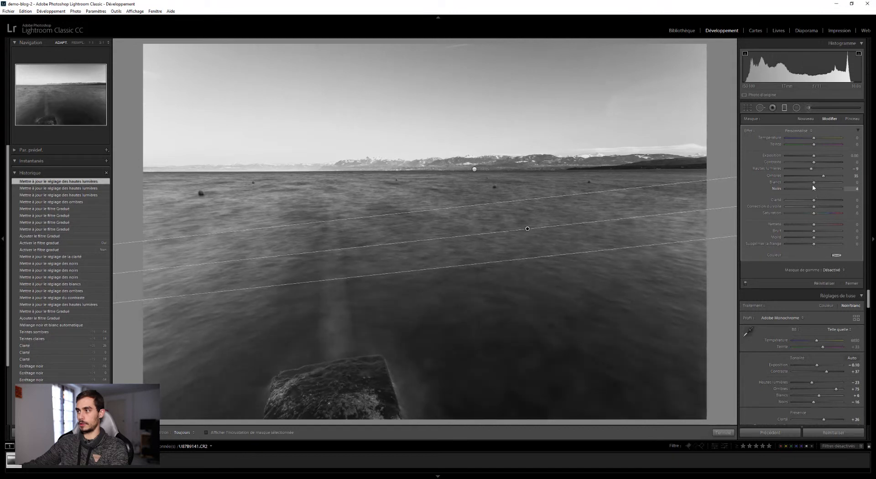
pyautogui.moveTo(814, 182); pyautogui.dragTo(816, 187)
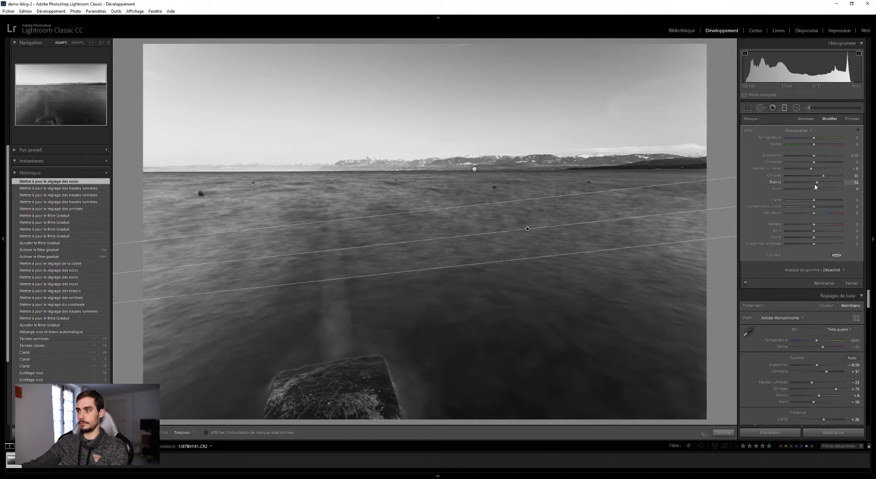
# - Switch the graduated filters off and on to judge the brightened water, and close the filter settings
pyautogui.click(746, 284)
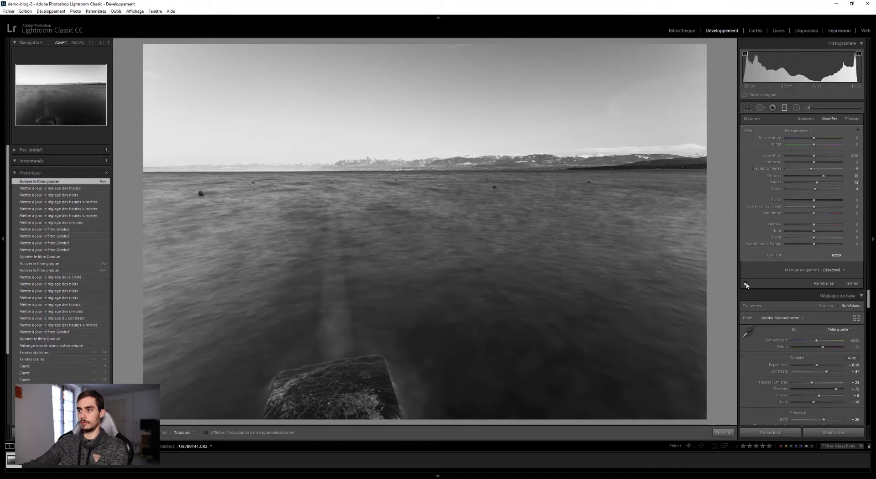
pyautogui.click(746, 284)
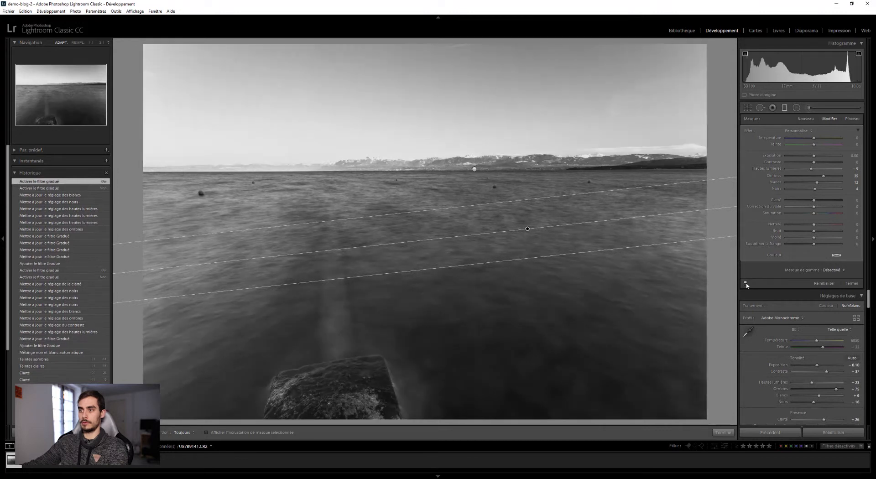
pyautogui.click(851, 284)
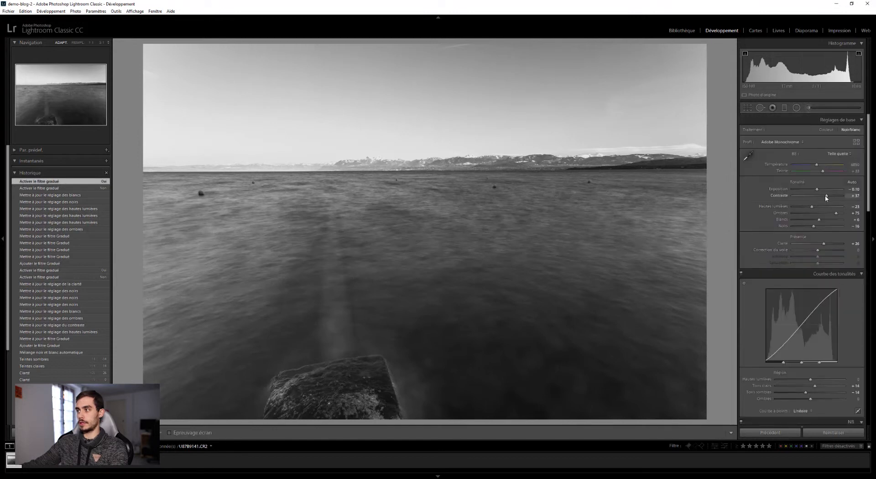
# - Set the photo's overall contrast to +52 and inspect the mountains and buoys at 1:1
pyautogui.moveTo(828, 195); pyautogui.dragTo(827, 199)
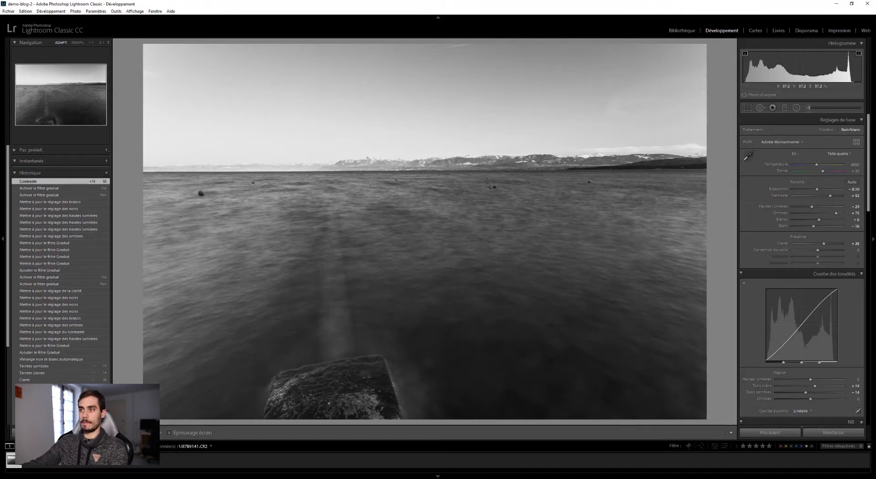
pyautogui.click(488, 186)
pyautogui.moveTo(426, 233); pyautogui.dragTo(150, 268)
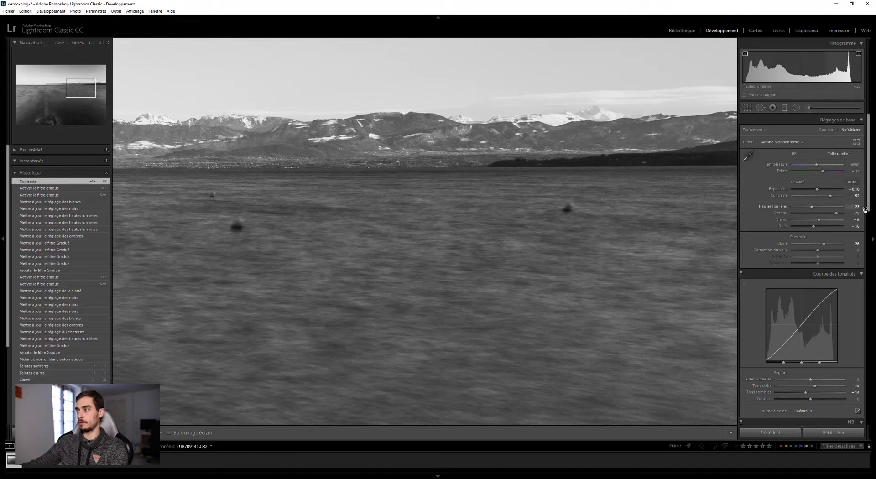
# - Remove the farthest right buoy from the lake at 1:1 with the spot removal tool
pyautogui.click(339, 229)
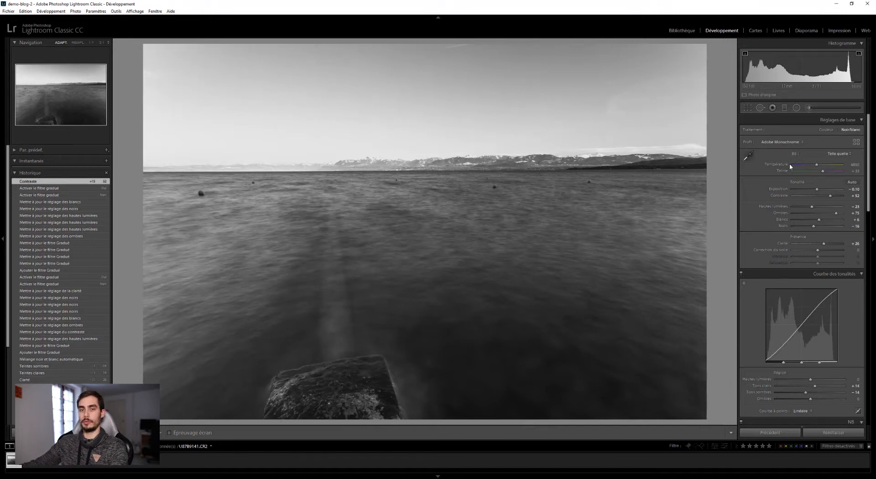
pyautogui.click(760, 108)
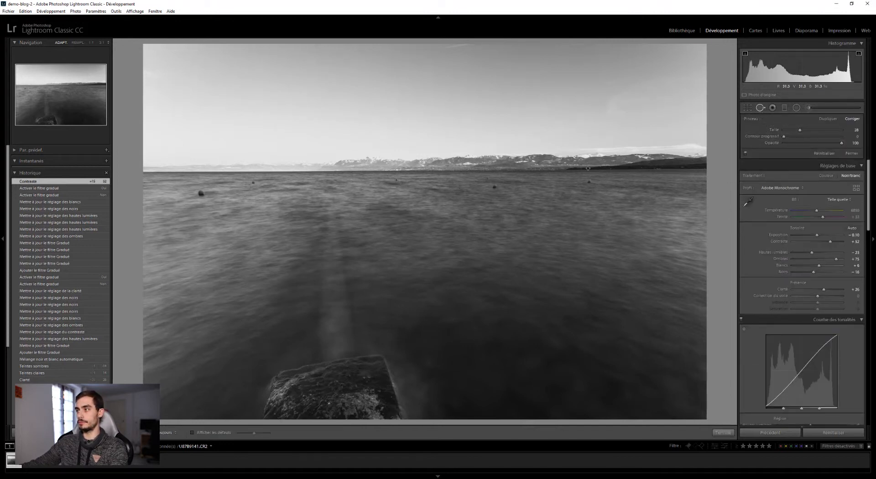
pyautogui.click(92, 43)
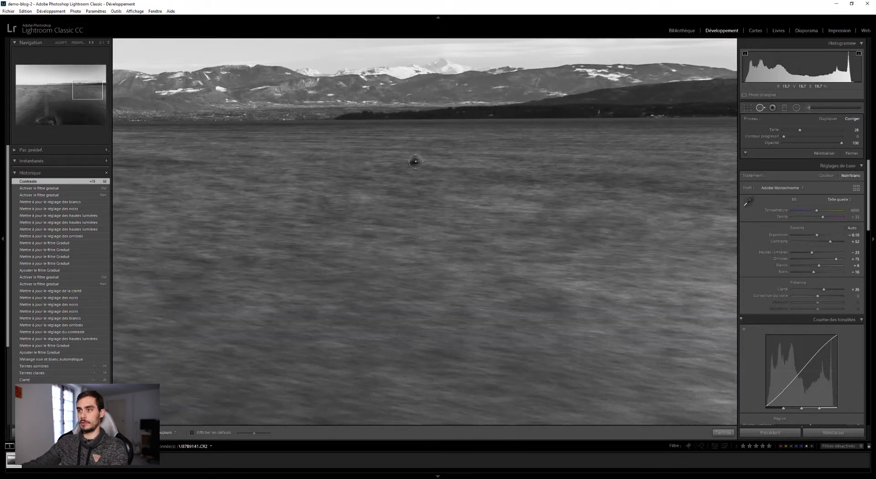
pyautogui.click(416, 160)
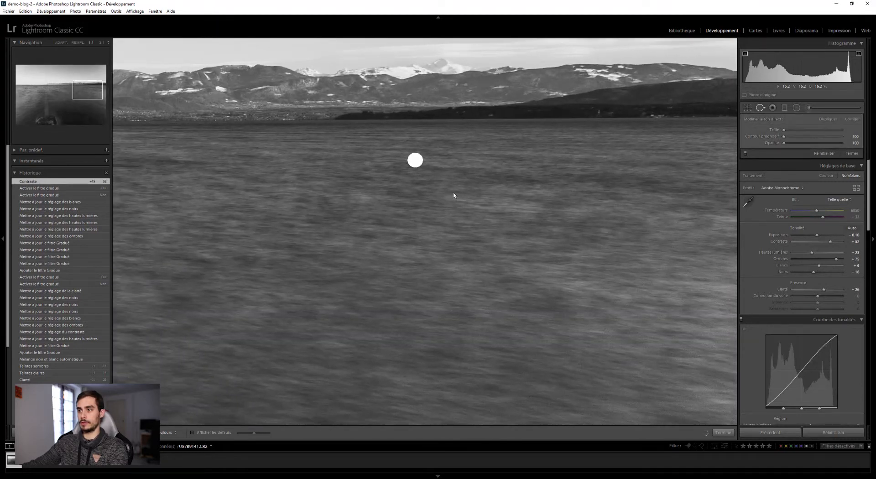
pyautogui.press('q')
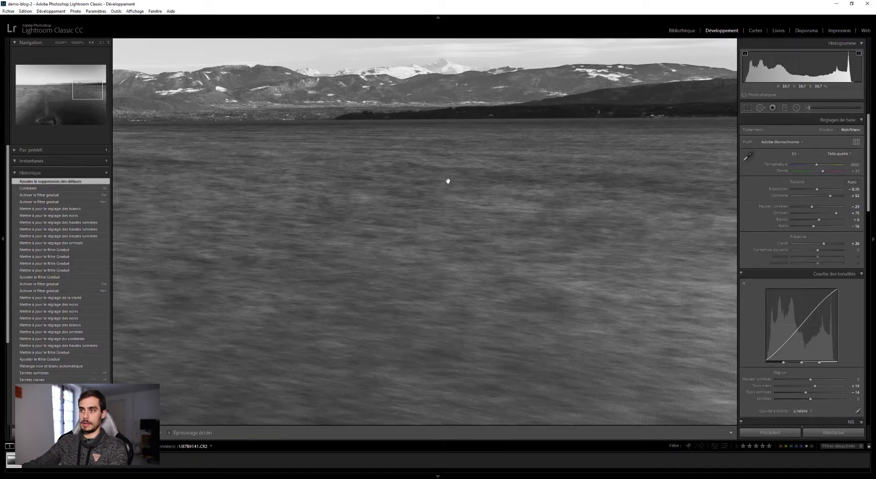
# - Remove the dark buoy near the middle of the lake with a spot removal brush stroke at 1:1
pyautogui.click(388, 183)
pyautogui.click(626, 190)
pyautogui.click(626, 190)
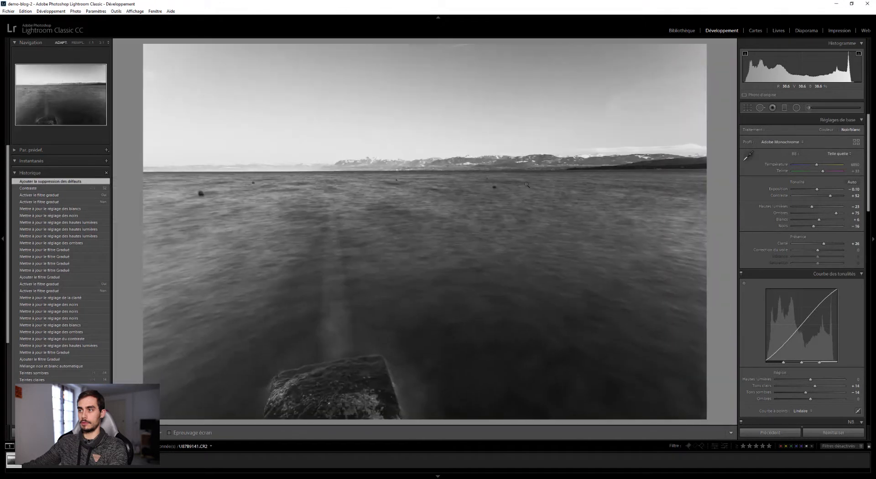
pyautogui.click(499, 191)
pyautogui.press('q')
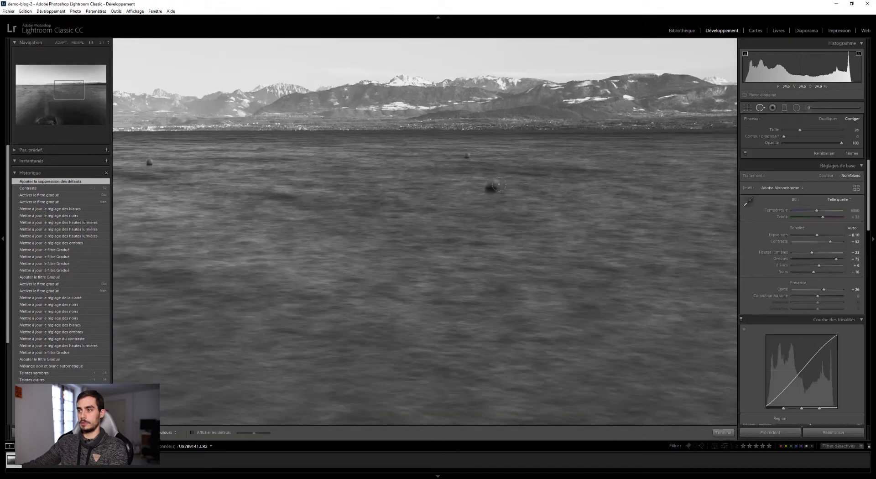
pyautogui.moveTo(497, 185); pyautogui.dragTo(489, 191)
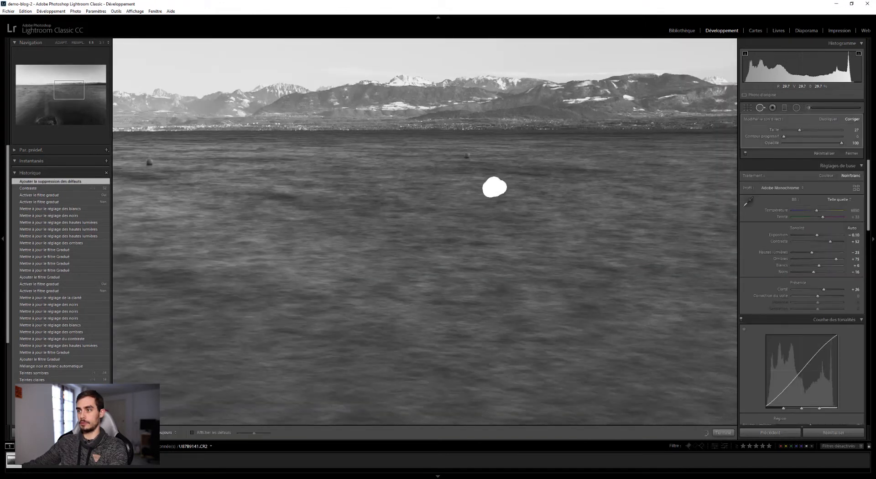
pyautogui.press('q')
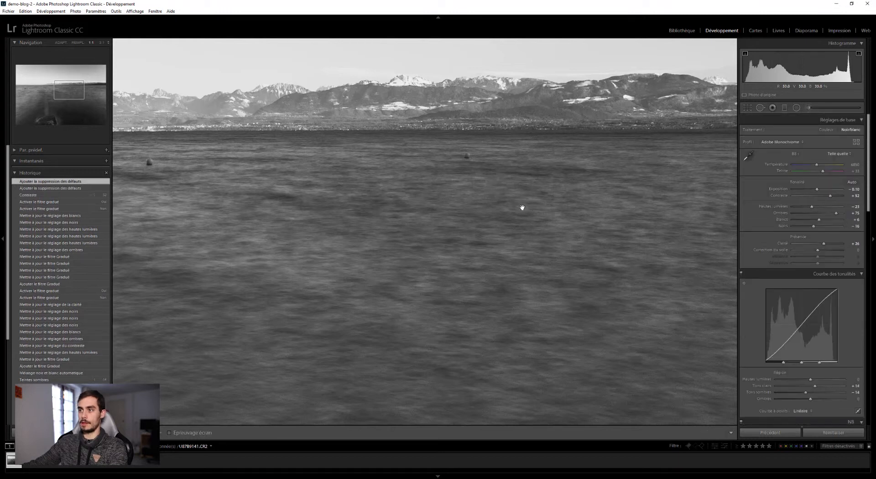
# - Undo both spot removals on the buoys
pyautogui.press('q')
pyautogui.hotkey('ctrl', 'z')
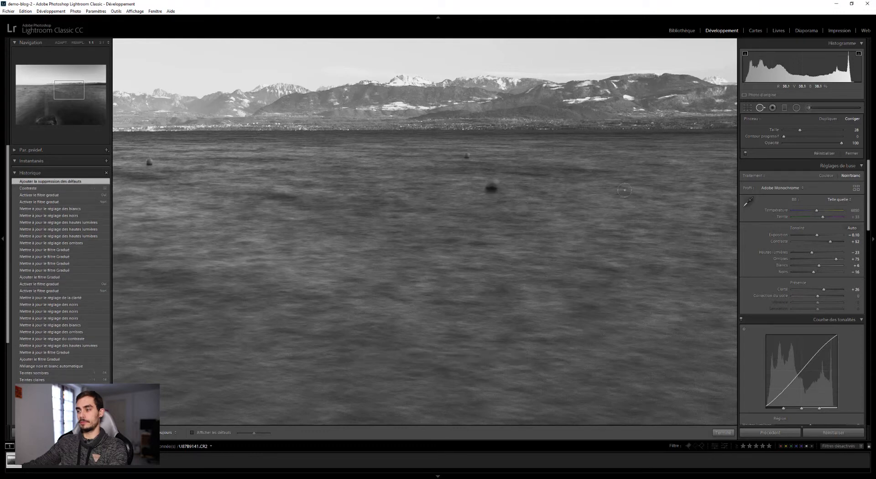
pyautogui.press('q')
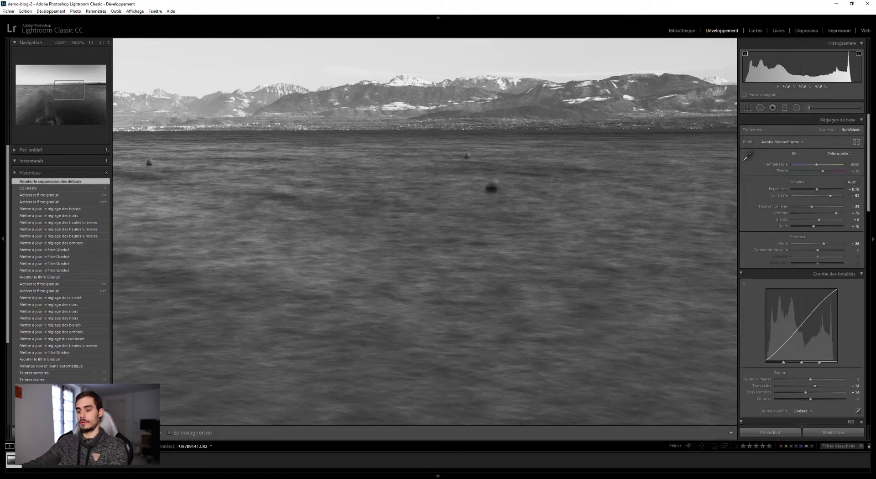
pyautogui.click(350, 159)
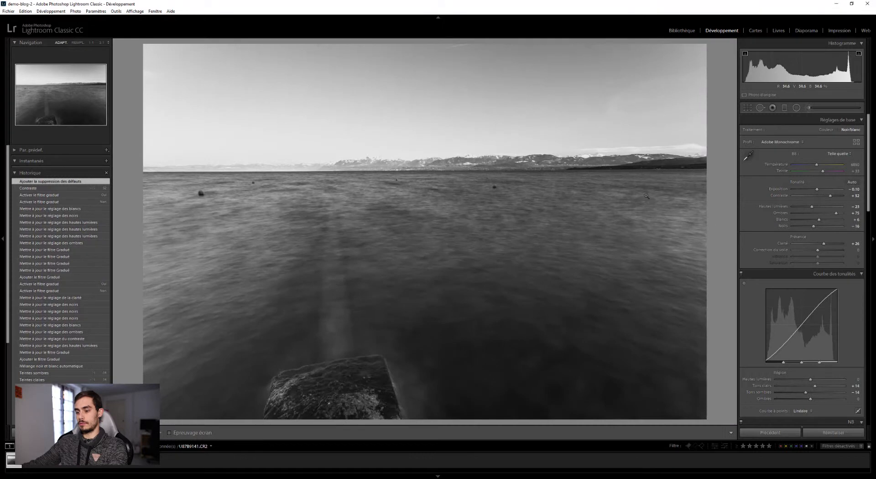
pyautogui.hotkey('ctrl', 'z')
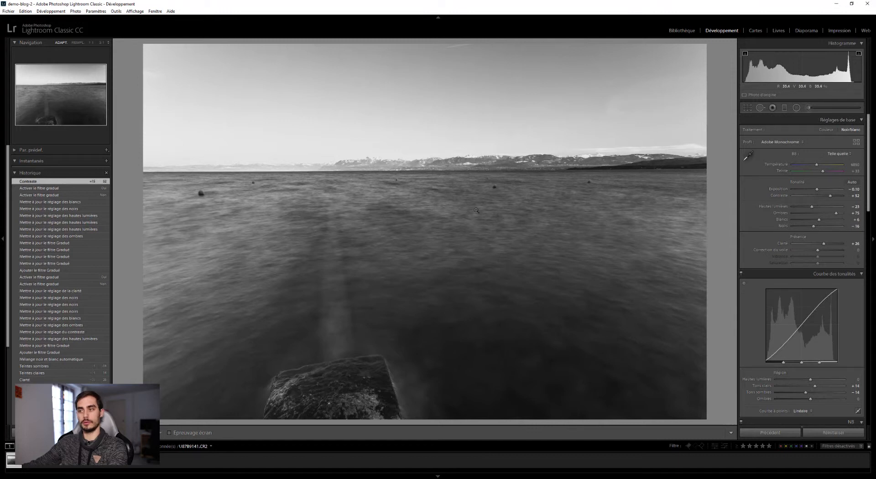
# - Open the photo in Adobe Photoshop CC 2019 and add an empty layer above its unlocked background
pyautogui.rightClick(434, 178)
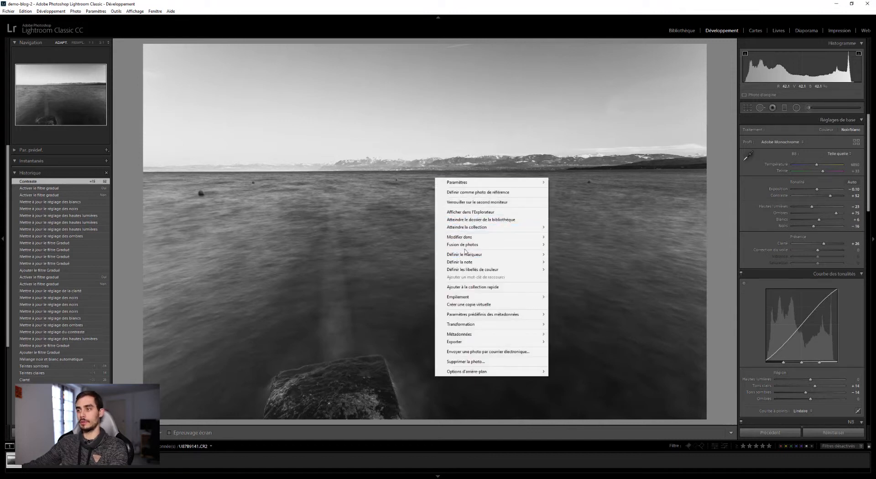
pyautogui.moveTo(495, 241)
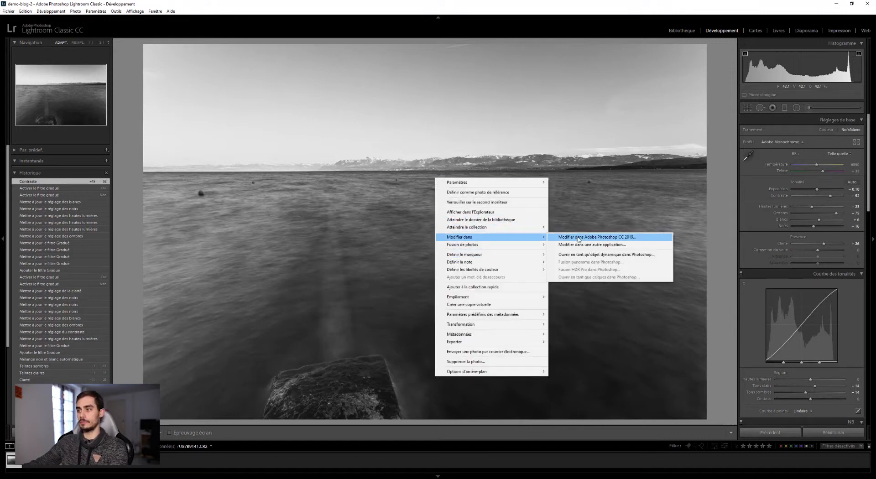
pyautogui.click(625, 238)
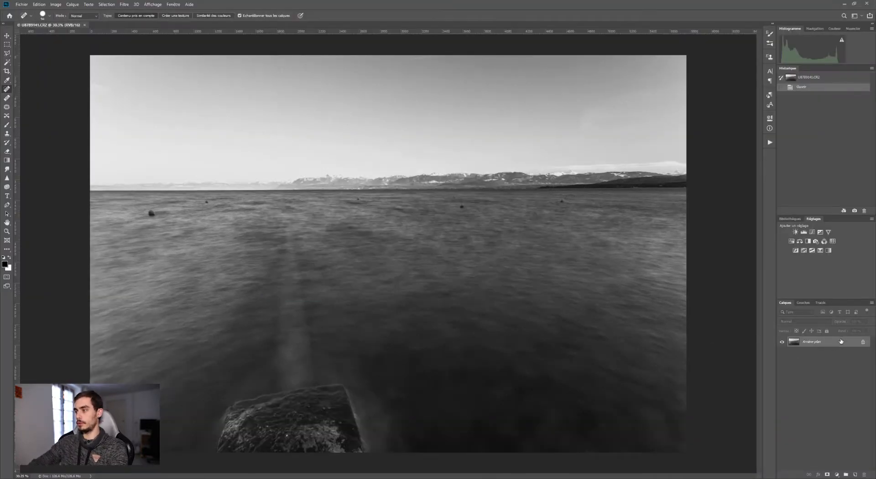
pyautogui.click(864, 345)
pyautogui.click(855, 475)
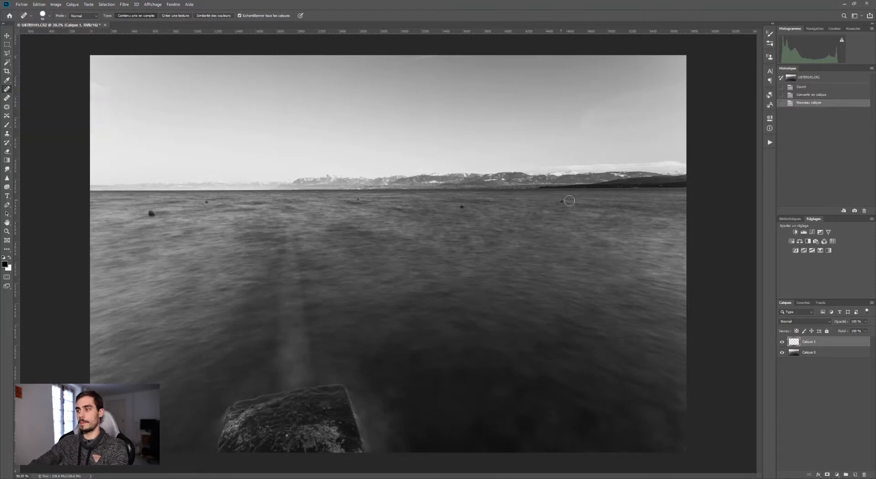
# - Erase the farthest right buoy on the empty layer with a small Spot Healing Brush
pyautogui.scroll(2, 557, 201)
pyautogui.scroll(3, 558, 201)
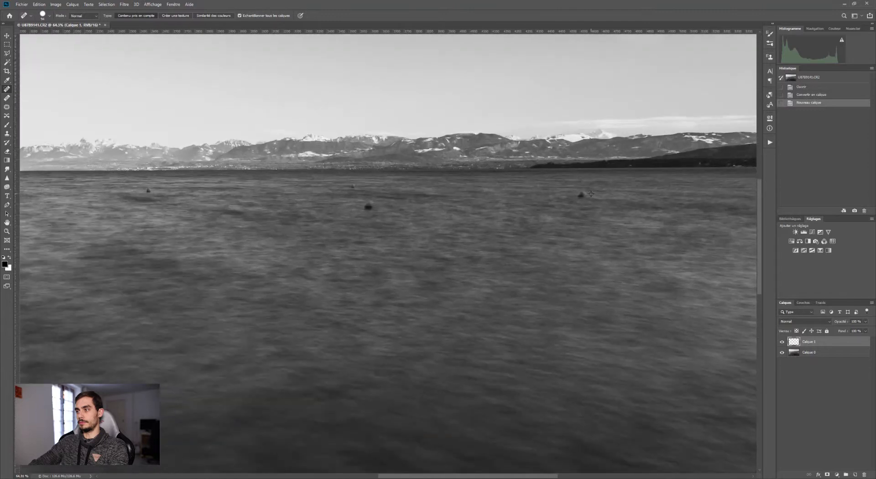
pyautogui.press('z')
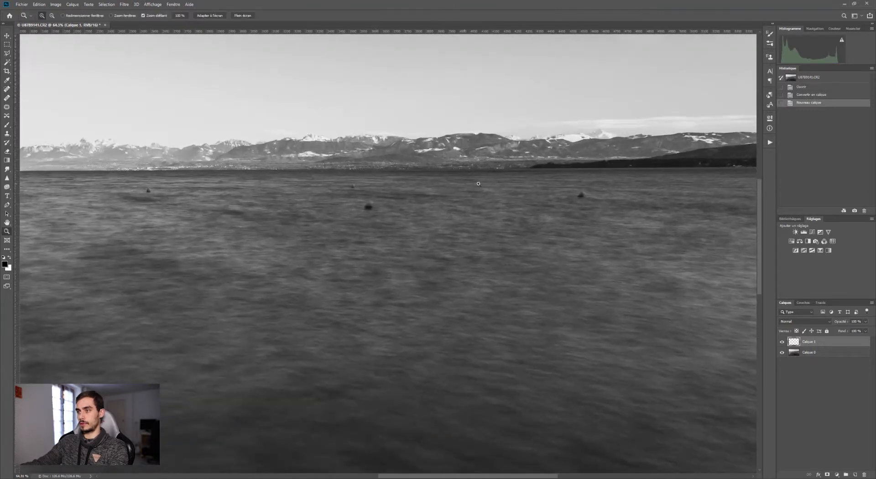
pyautogui.click(587, 196)
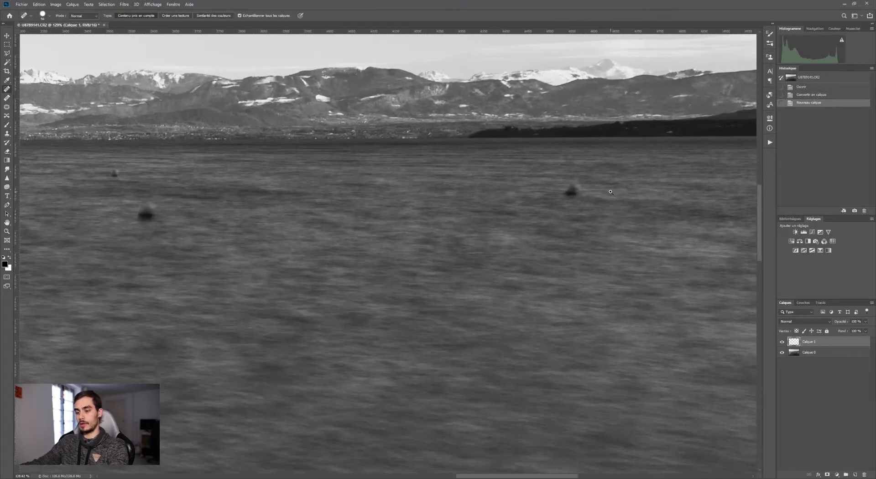
pyautogui.press('j')
pyautogui.click(576, 193)
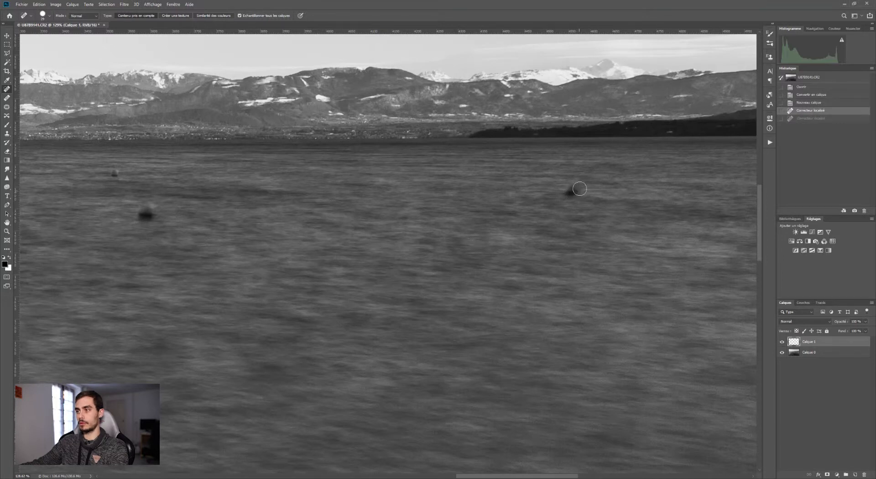
pyautogui.moveTo(575, 195); pyautogui.dragTo(574, 192)
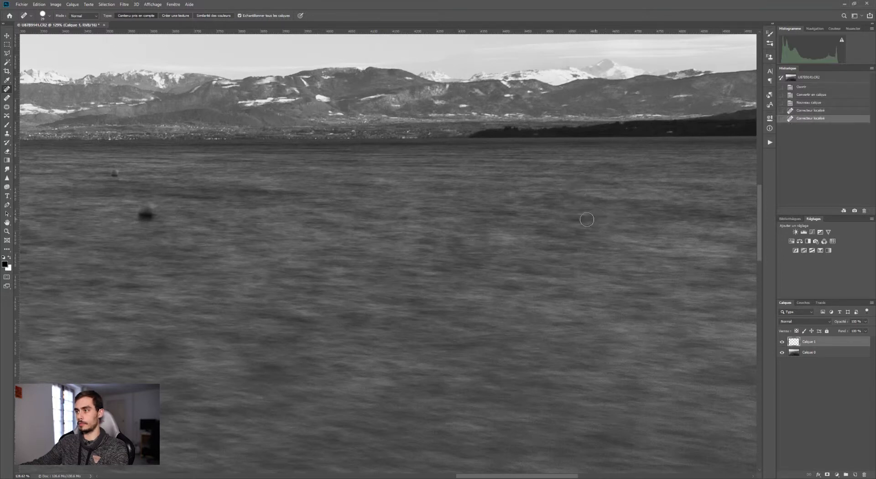
# - Heal away the dark buoy near the middle of the lake and the tiny one just behind it
pyautogui.moveTo(391, 238); pyautogui.dragTo(626, 231)
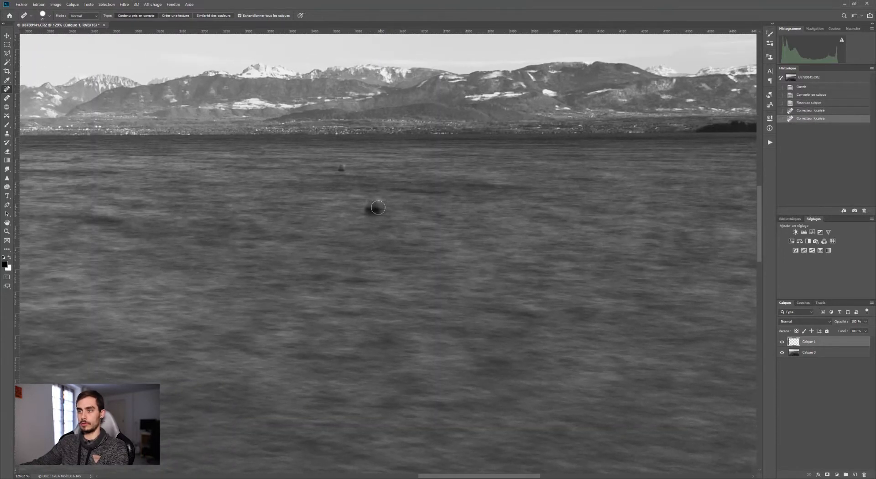
pyautogui.moveTo(372, 205); pyautogui.dragTo(378, 208)
pyautogui.moveTo(325, 182)
pyautogui.mouseDown()
pyautogui.moveTo(371, 207)
pyautogui.moveTo(381, 190)
pyautogui.mouseUp()
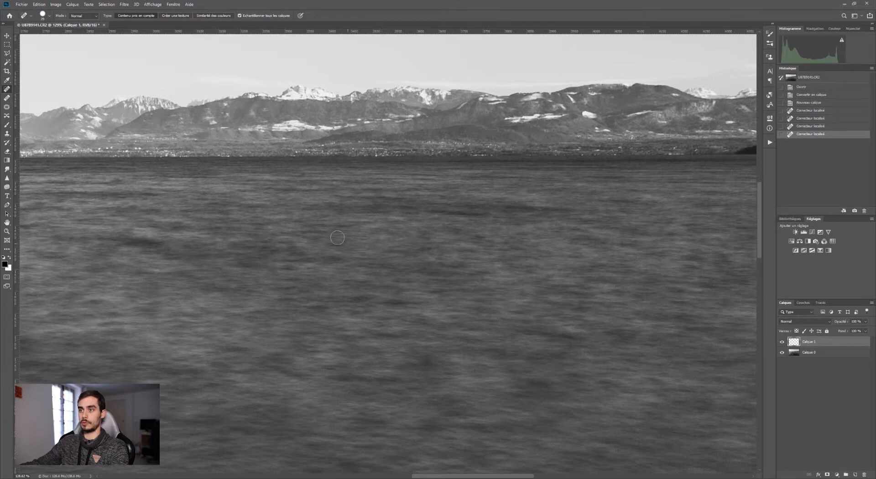
# - Heal away the two small buoys in the left half of the lake, just below the horizon
pyautogui.moveTo(311, 228); pyautogui.dragTo(493, 220)
pyautogui.moveTo(335, 198); pyautogui.dragTo(364, 224)
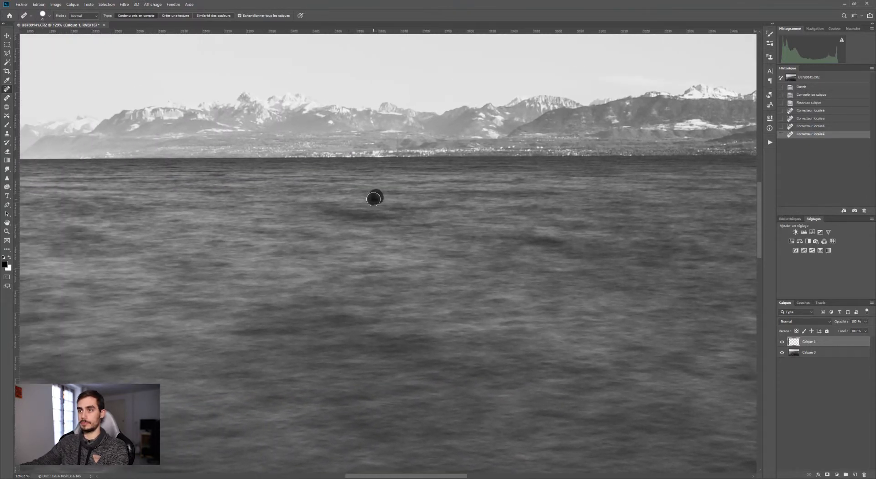
pyautogui.click(376, 195)
pyautogui.moveTo(299, 236)
pyautogui.mouseDown()
pyautogui.moveTo(516, 219)
pyautogui.moveTo(514, 241)
pyautogui.mouseUp()
pyautogui.moveTo(329, 233); pyautogui.dragTo(358, 240)
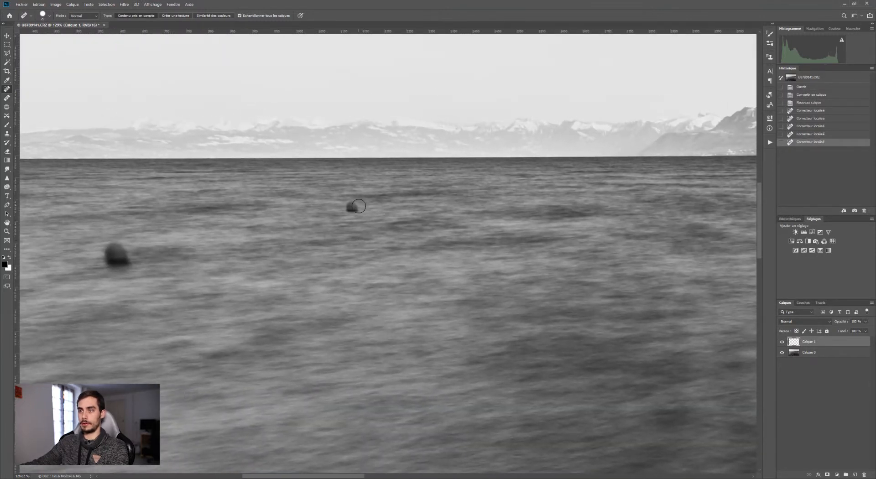
pyautogui.click(356, 210)
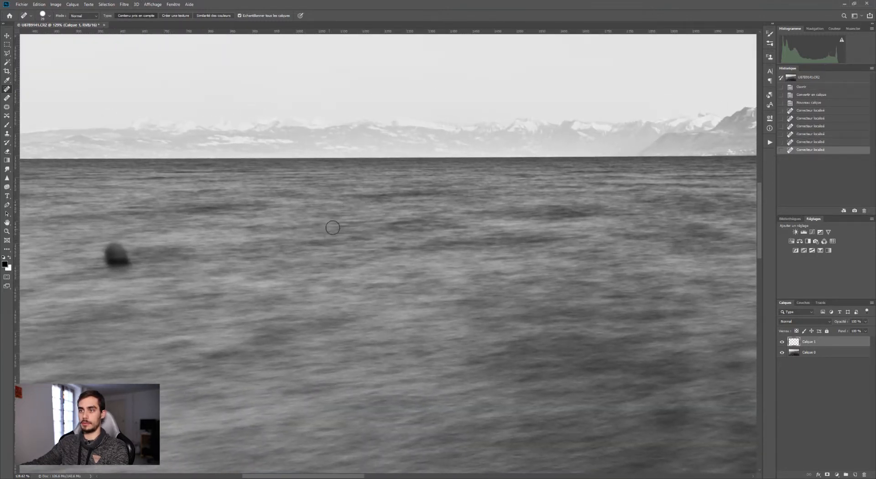
pyautogui.moveTo(369, 223)
pyautogui.mouseDown()
pyautogui.moveTo(358, 213)
pyautogui.moveTo(364, 208)
pyautogui.mouseUp()
# - Erase the large buoy at the far left of the lake and blend its remaining traces into the water
pyautogui.moveTo(271, 238); pyautogui.dragTo(454, 233)
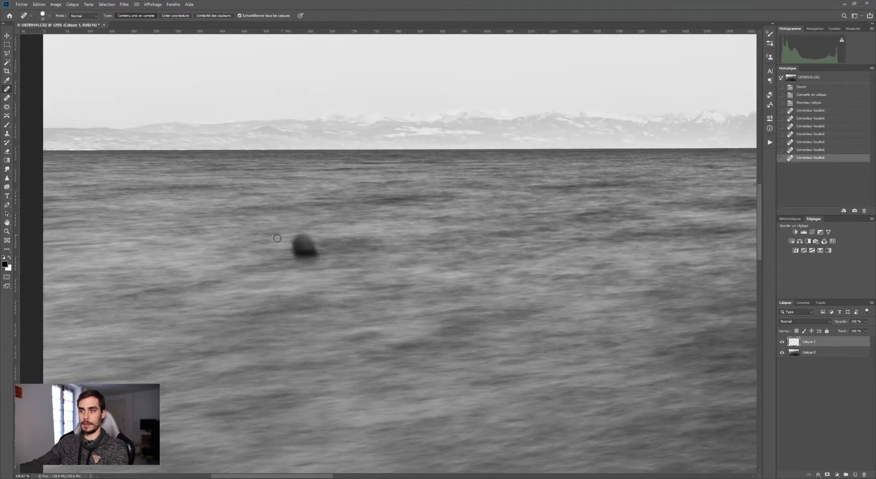
pyautogui.moveTo(294, 255)
pyautogui.mouseDown()
pyautogui.moveTo(298, 238)
pyautogui.moveTo(314, 244)
pyautogui.moveTo(304, 254)
pyautogui.mouseUp()
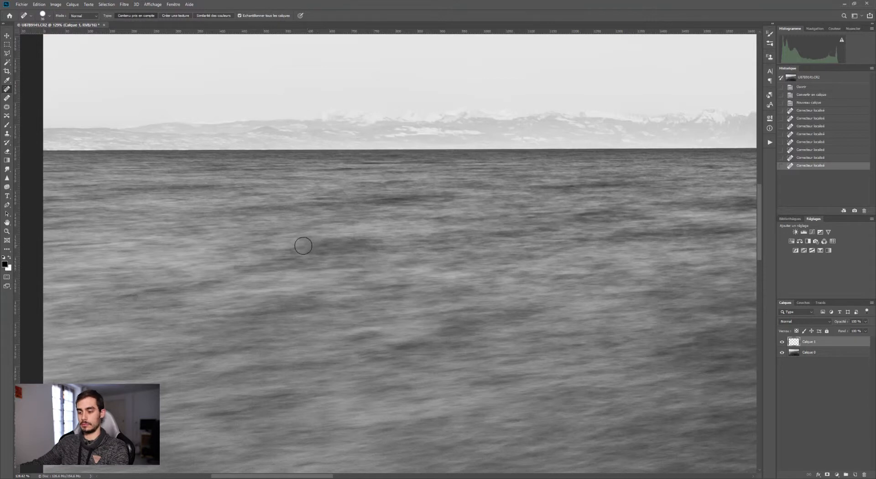
pyautogui.press('z')
pyautogui.moveTo(312, 247)
pyautogui.mouseDown()
pyautogui.moveTo(341, 265)
pyautogui.moveTo(325, 244)
pyautogui.moveTo(322, 274)
pyautogui.moveTo(295, 272)
pyautogui.moveTo(282, 261)
pyautogui.moveTo(278, 229)
pyautogui.moveTo(323, 230)
pyautogui.moveTo(276, 228)
pyautogui.mouseUp()
pyautogui.press('j')
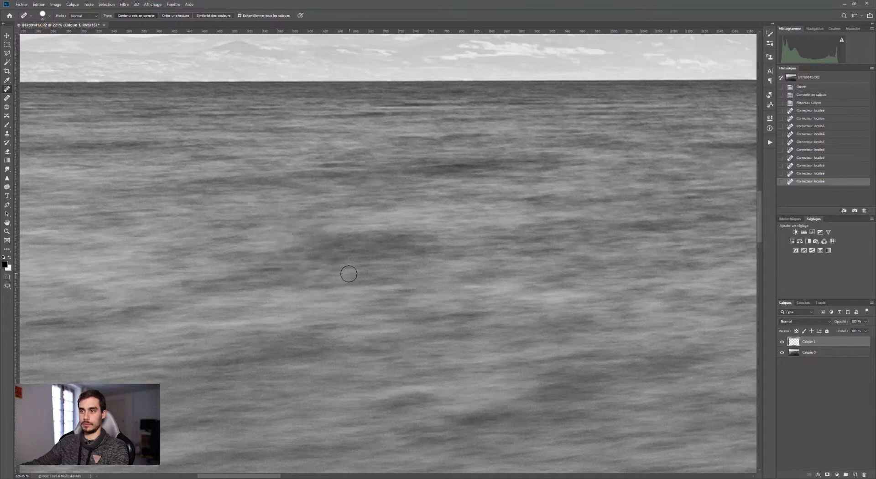
# - Check the whole picture for leftover buoys and examine the surface of the foreground rock up close
pyautogui.press('z')
pyautogui.scroll(-5, 415, 295)
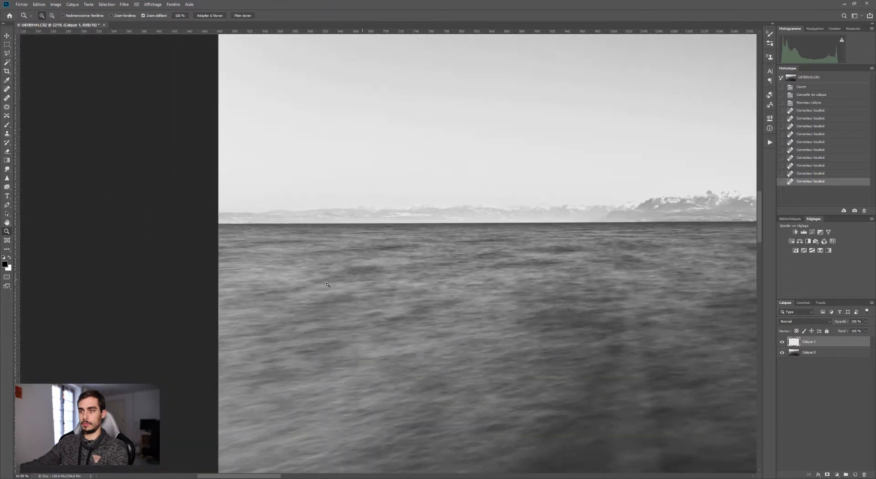
pyautogui.scroll(-4, 415, 296)
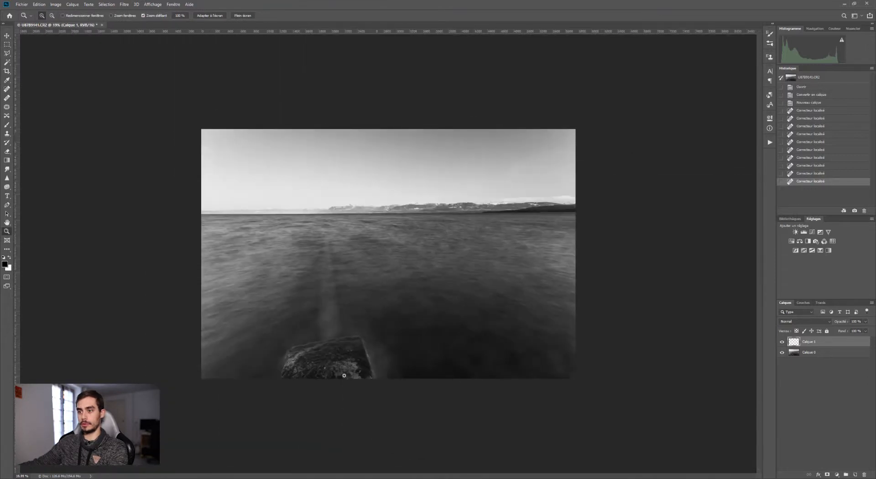
pyautogui.press('j')
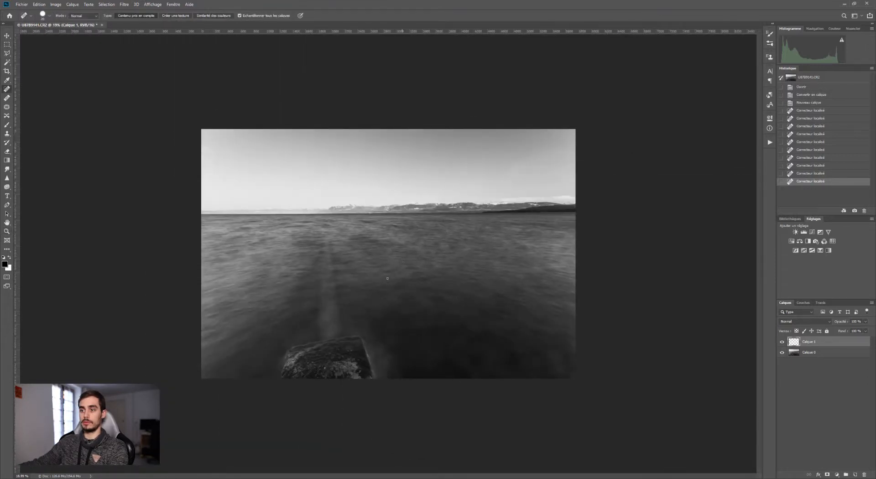
pyautogui.press('z')
pyautogui.scroll(3, 331, 368)
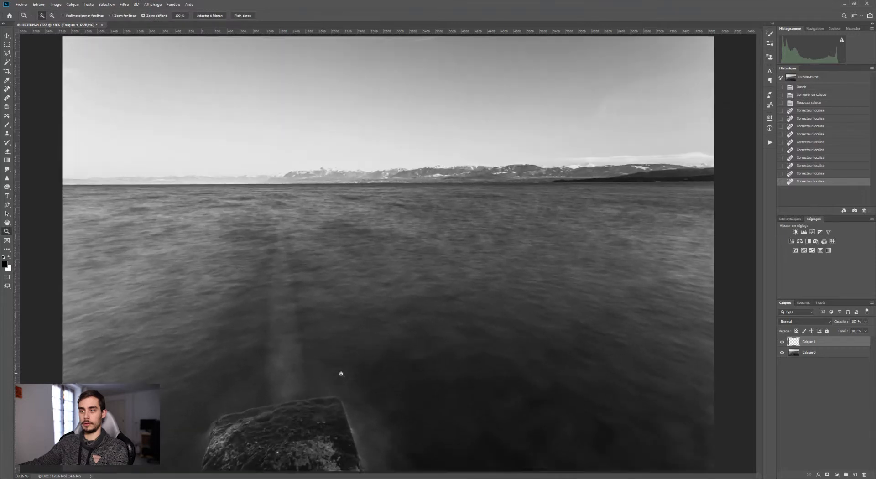
pyautogui.scroll(5, 343, 392)
pyautogui.press('j')
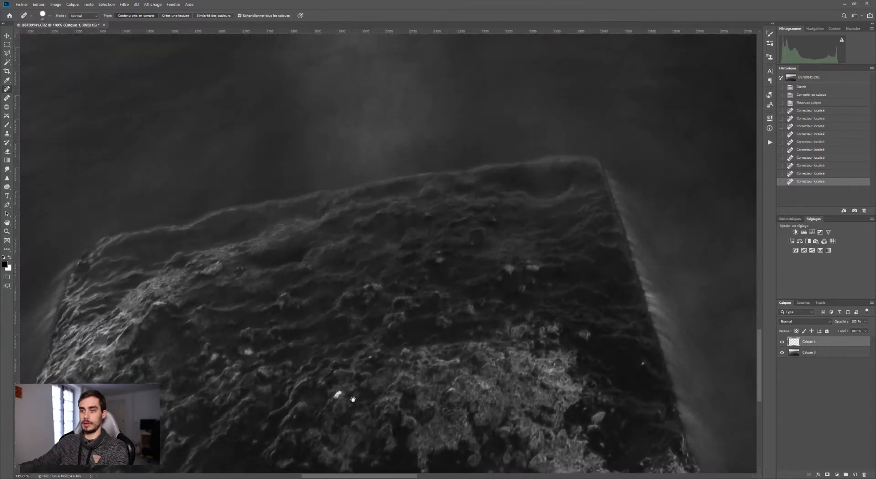
# - Heal away the small bright spots on the foreground rock, including the one near its right edge, using a smaller healing brush
pyautogui.moveTo(353, 397)
pyautogui.mouseDown()
pyautogui.moveTo(366, 363)
pyautogui.moveTo(376, 367)
pyautogui.mouseUp()
pyautogui.keyDown('alt'); pyautogui.rightClick(364, 359); pyautogui.keyUp('alt')
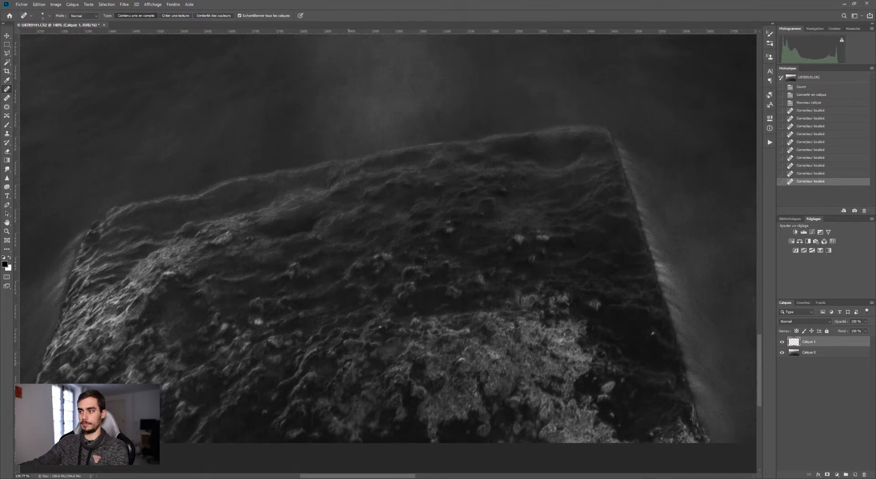
pyautogui.click(348, 365)
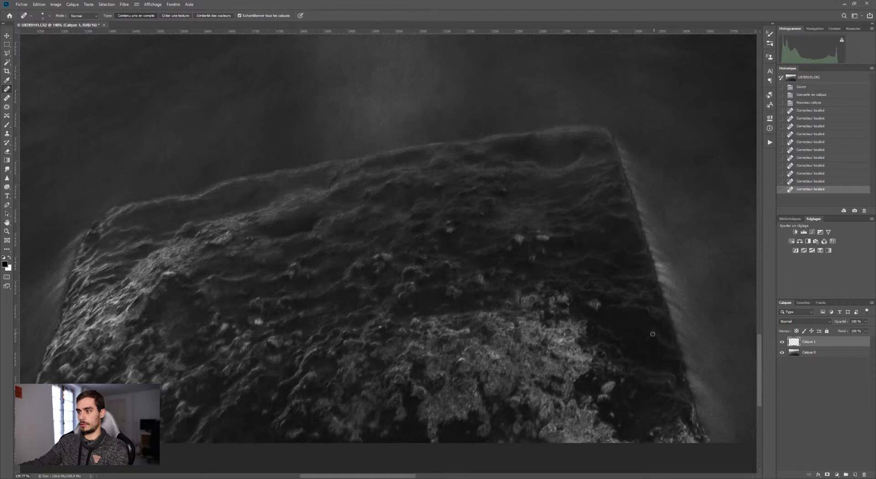
pyautogui.click(628, 354)
pyautogui.click(650, 329)
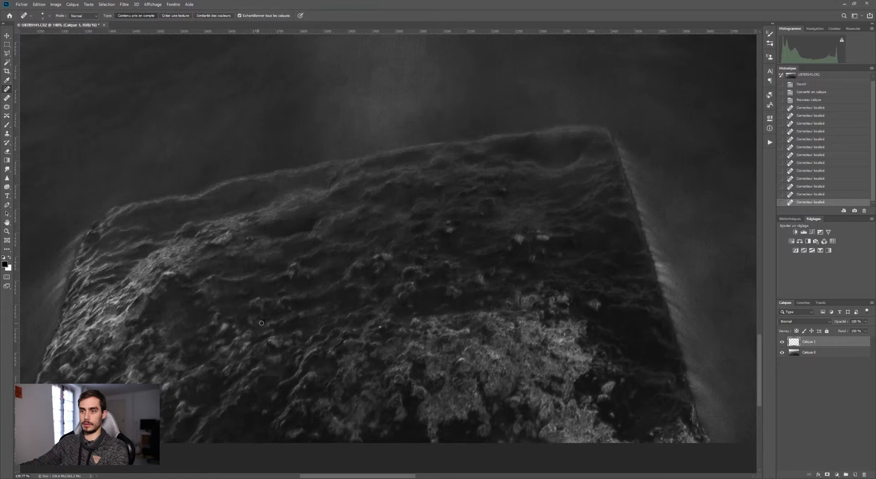
pyautogui.click(261, 323)
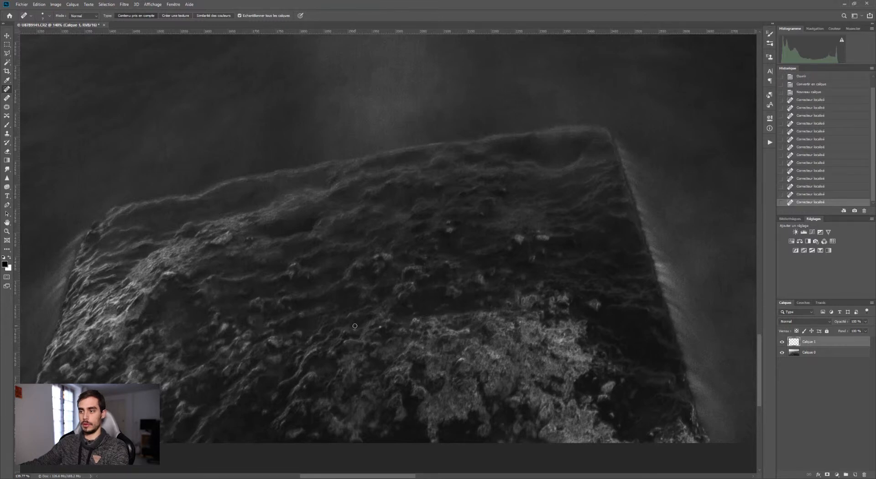
# - Heal away the spot in the right part of the sky with a healing brush enlarged to cover it
pyautogui.press('z')
pyautogui.moveTo(409, 316); pyautogui.dragTo(371, 332)
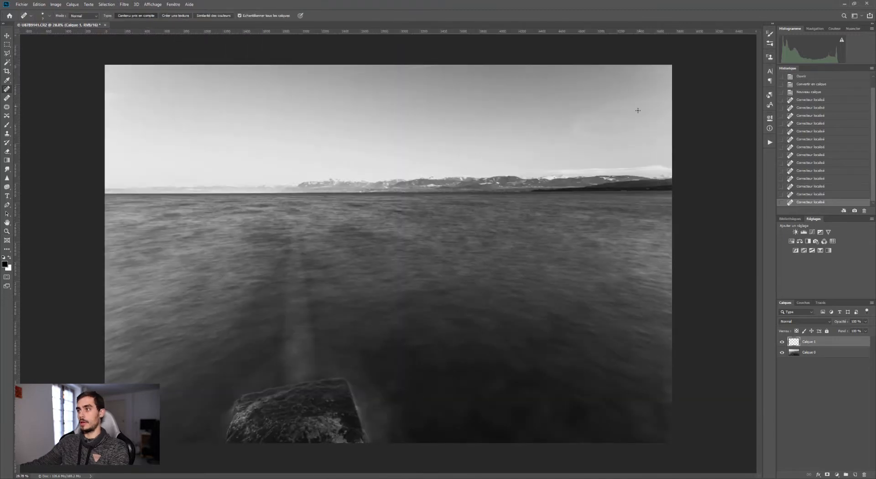
pyautogui.moveTo(634, 108)
pyautogui.mouseDown()
pyautogui.moveTo(658, 105)
pyautogui.moveTo(569, 164)
pyautogui.mouseUp()
pyautogui.press('j')
pyautogui.moveTo(525, 136); pyautogui.dragTo(560, 143)
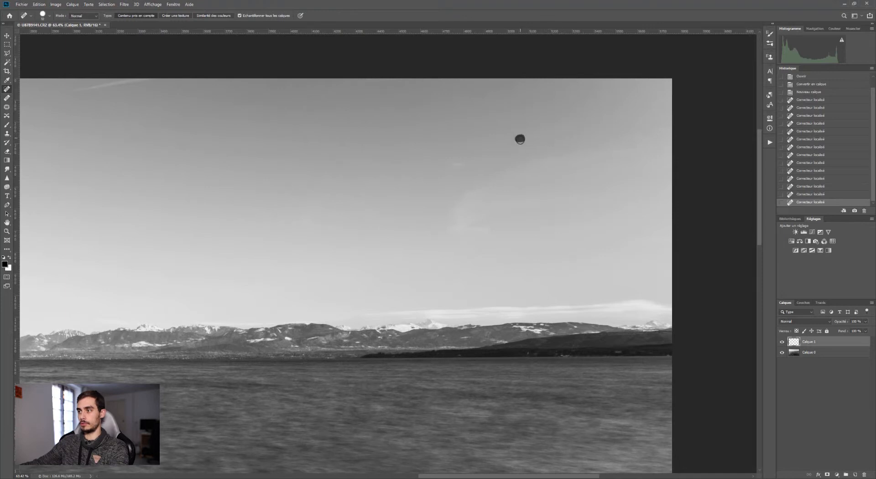
pyautogui.click(520, 140)
# - Inspect the rest of the sky and heal away the two spots near the upper edge of its left half
pyautogui.moveTo(413, 201); pyautogui.dragTo(481, 248)
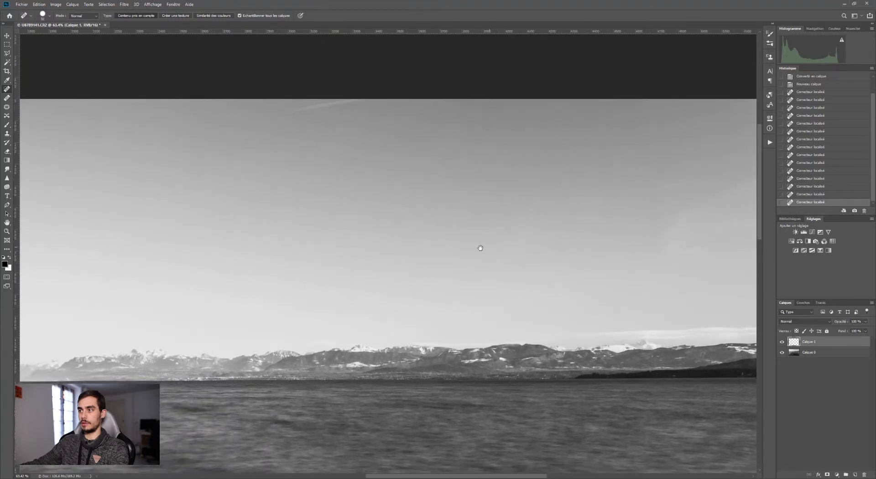
pyautogui.moveTo(429, 255); pyautogui.dragTo(552, 245)
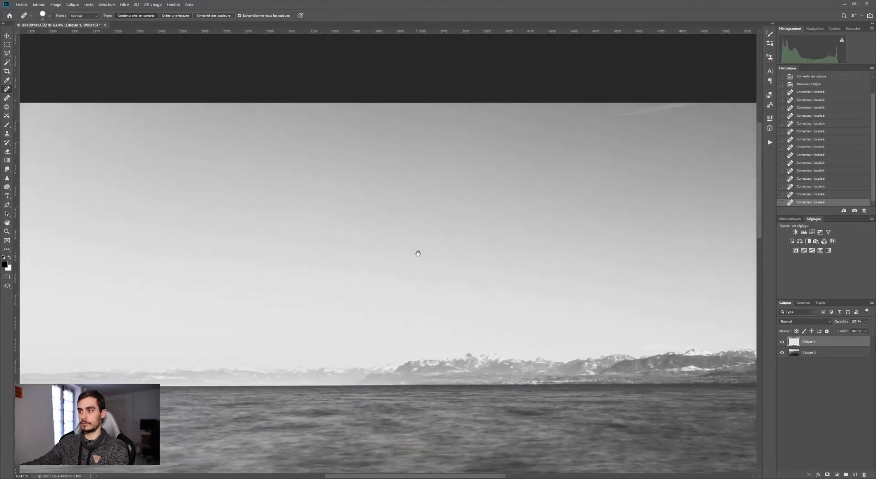
pyautogui.moveTo(411, 258); pyautogui.dragTo(458, 253)
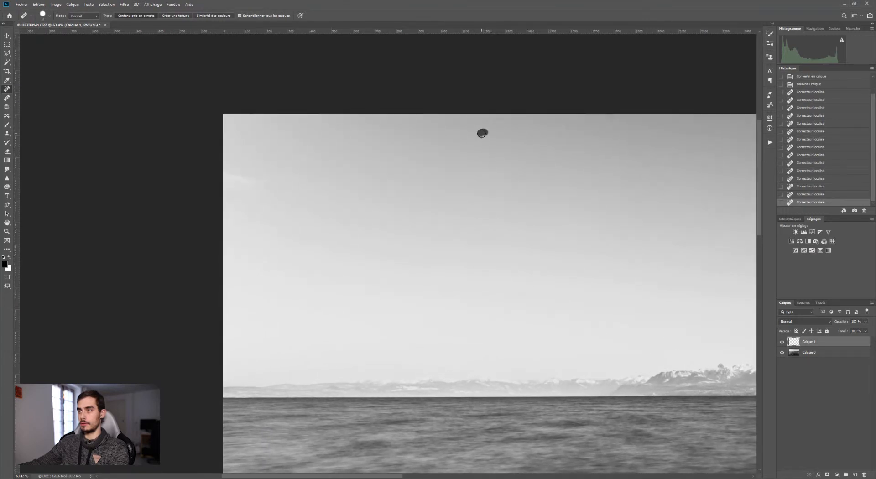
pyautogui.click(484, 137)
pyautogui.click(611, 117)
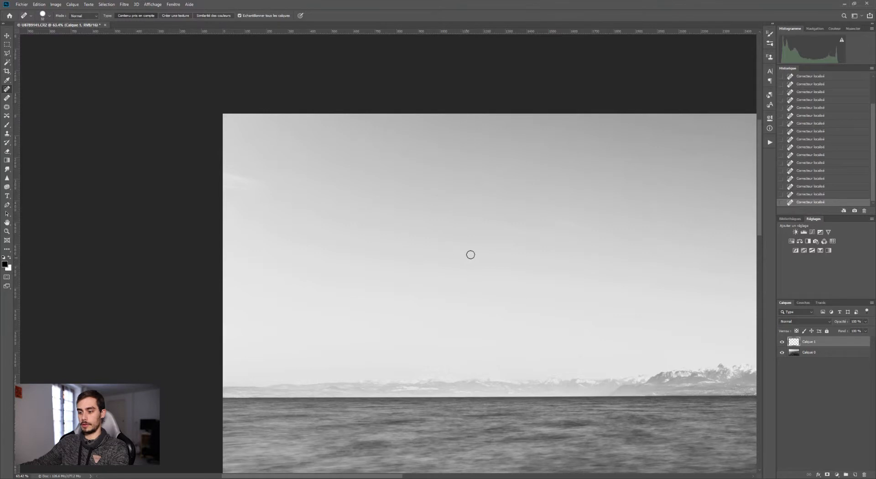
# - Check the whole retouched picture, save it, and switch back to Lightroom
pyautogui.press('z')
pyautogui.moveTo(527, 247); pyautogui.dragTo(451, 255)
pyautogui.press('j')
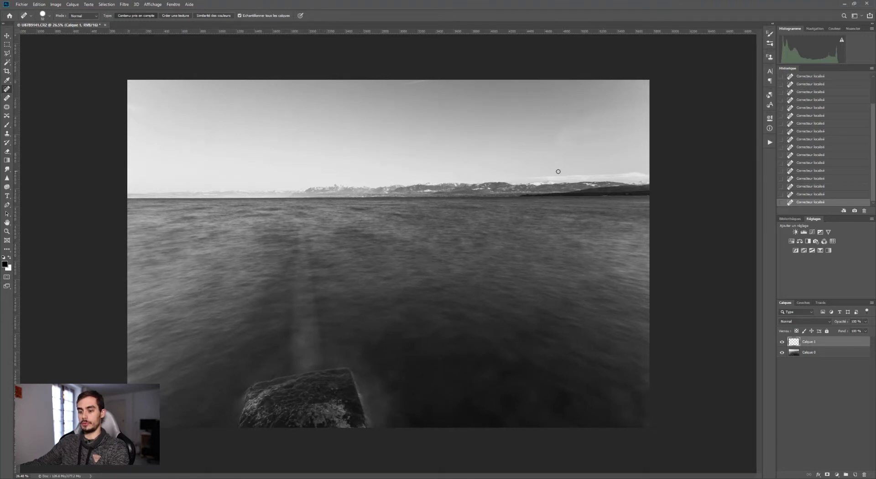
pyautogui.hotkey('ctrl', 's')
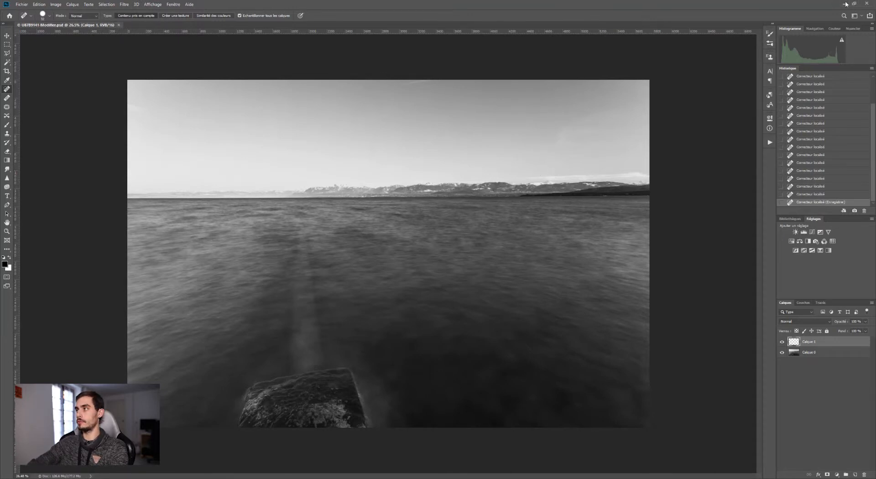
pyautogui.click(866, 3)
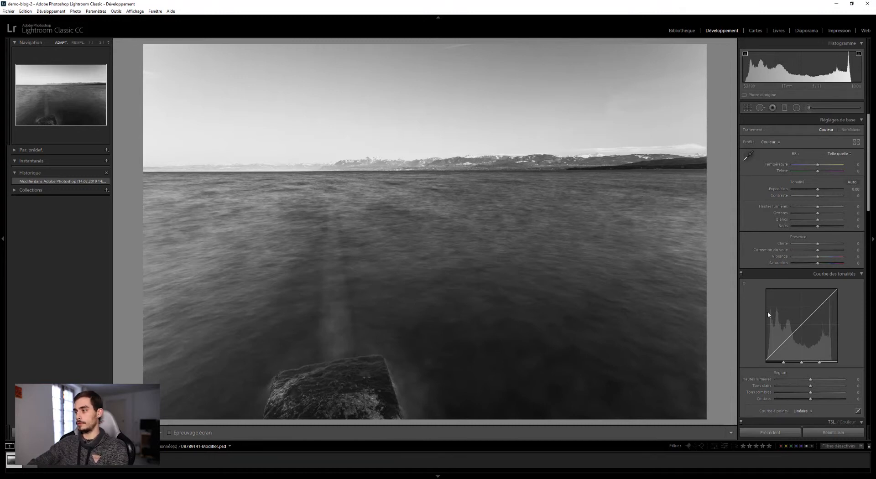
# - Set the sharpening amount to 20 while judging the effect on the mountains at 1:1 magnification
pyautogui.moveTo(870, 206); pyautogui.dragTo(870, 313)
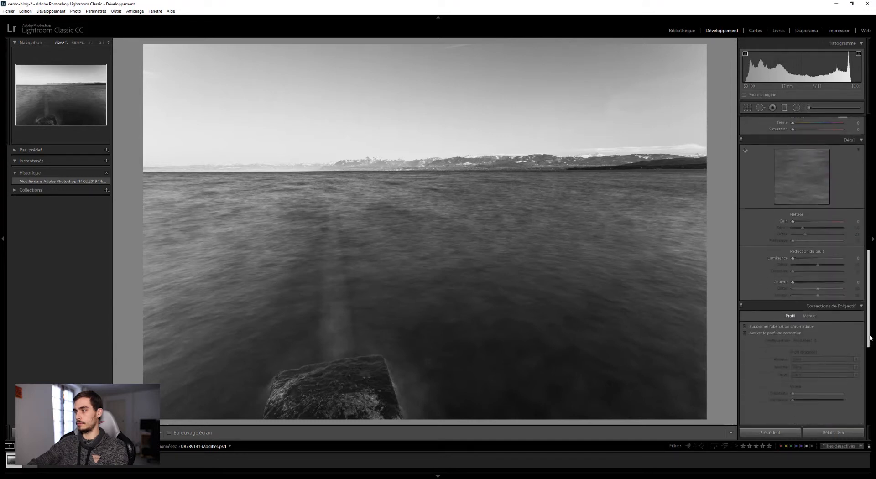
pyautogui.click(631, 158)
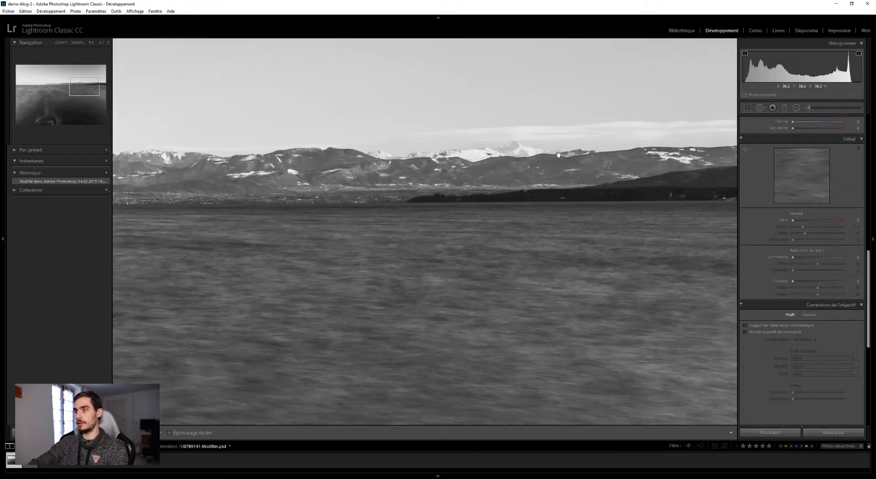
pyautogui.moveTo(483, 179); pyautogui.dragTo(471, 198)
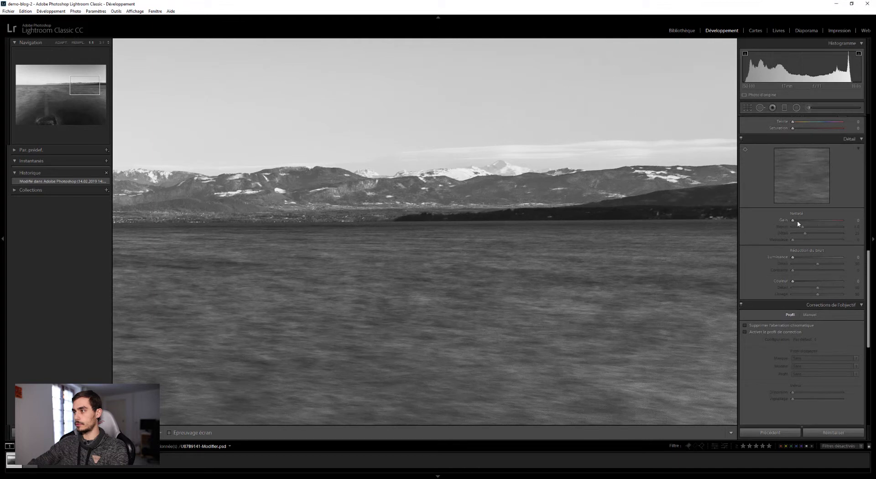
pyautogui.moveTo(794, 220); pyautogui.dragTo(801, 221)
pyautogui.moveTo(801, 224); pyautogui.dragTo(800, 221)
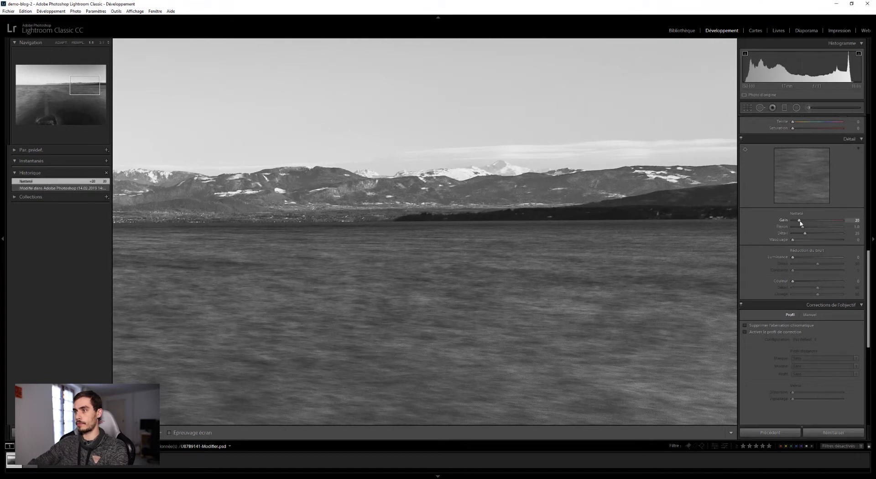
# - Straighten the horizon with the automatic angle correction of the crop tool and apply the crop
pyautogui.click(474, 220)
pyautogui.press('r')
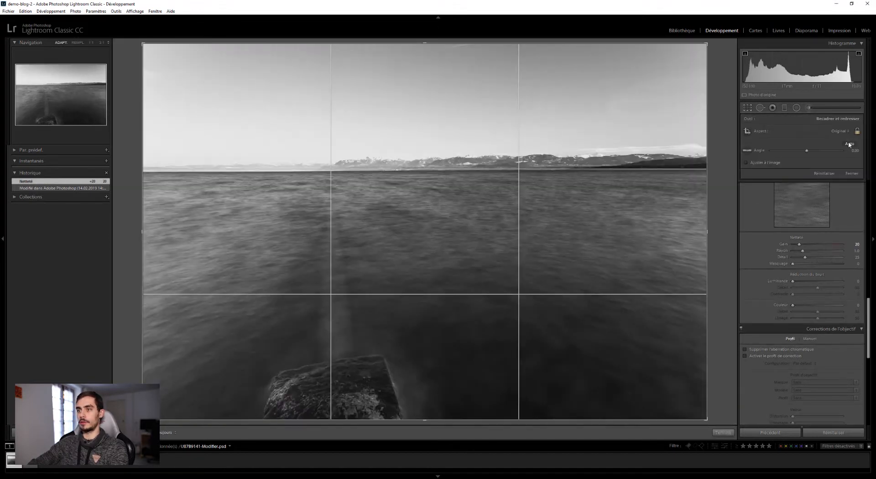
pyautogui.click(849, 144)
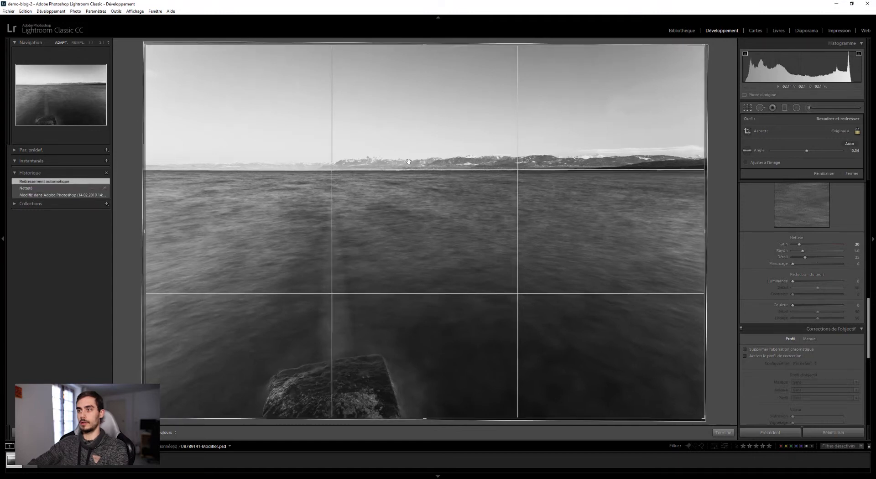
pyautogui.click(462, 169)
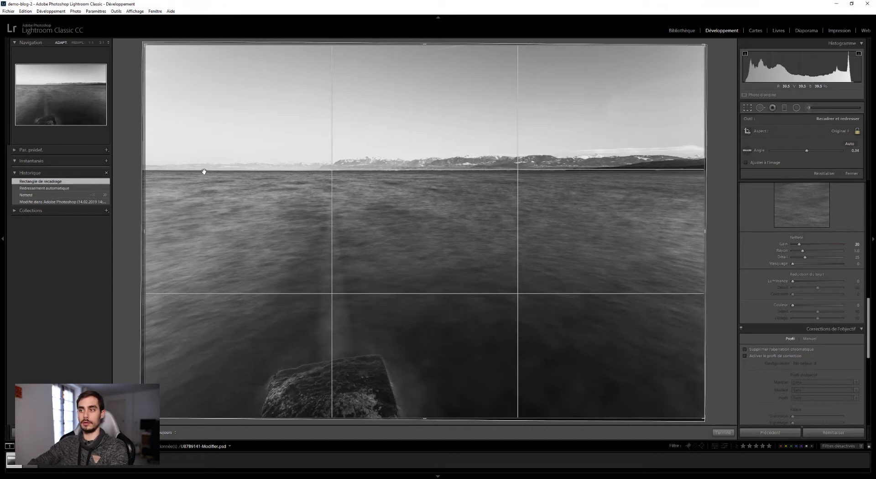
pyautogui.click(724, 434)
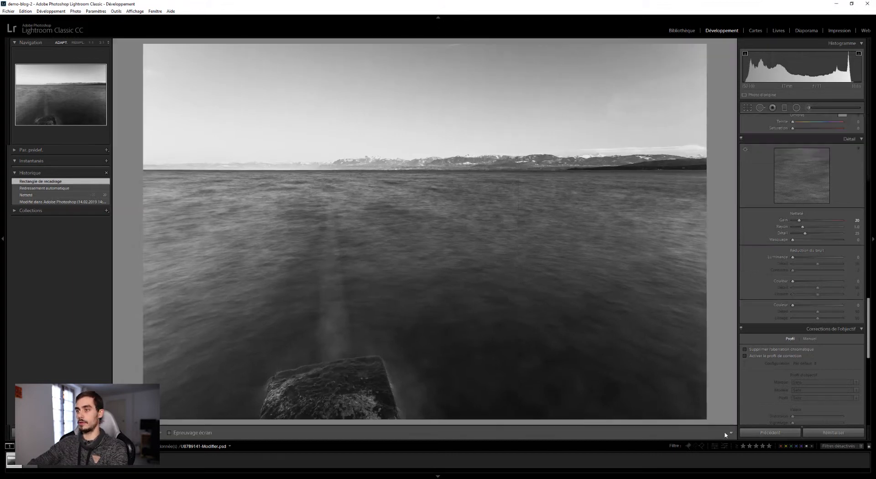